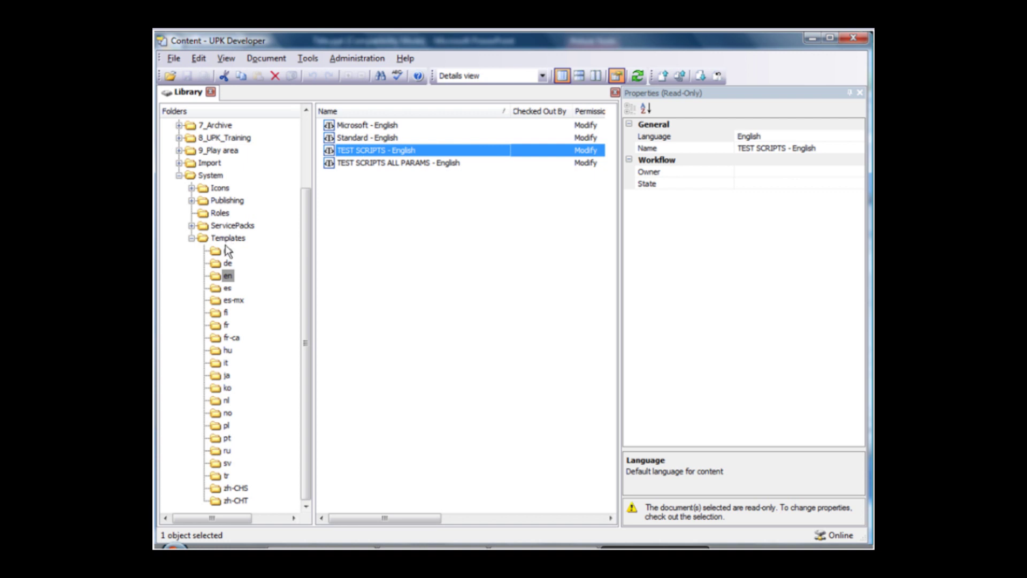
# Open the TEST SCRIPTS - English package and display its template.xml in Internet Explorer
pyautogui.click(378, 152)
pyautogui.click(378, 150)
pyautogui.doubleClick(378, 149)
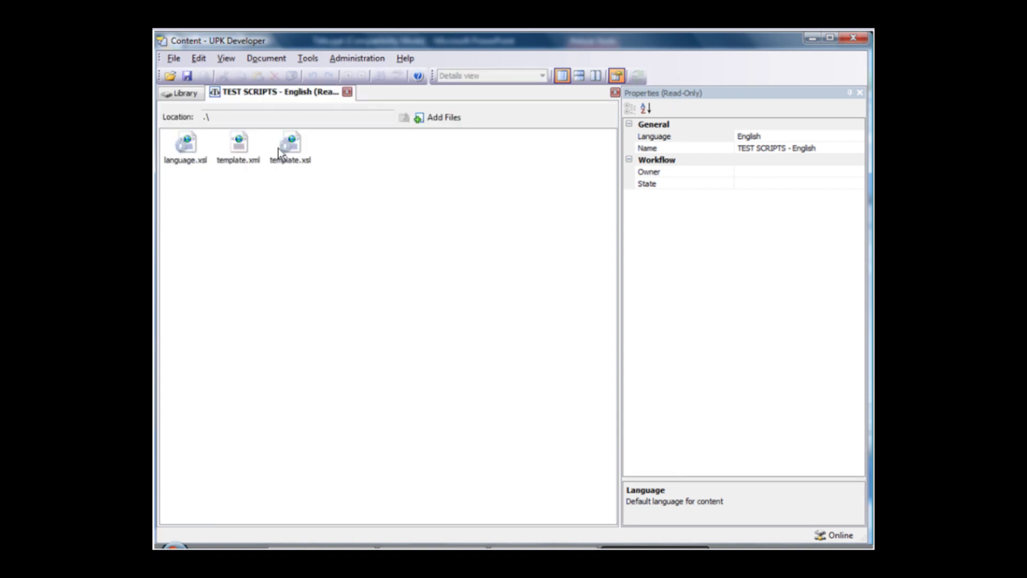
pyautogui.doubleClick(238, 145)
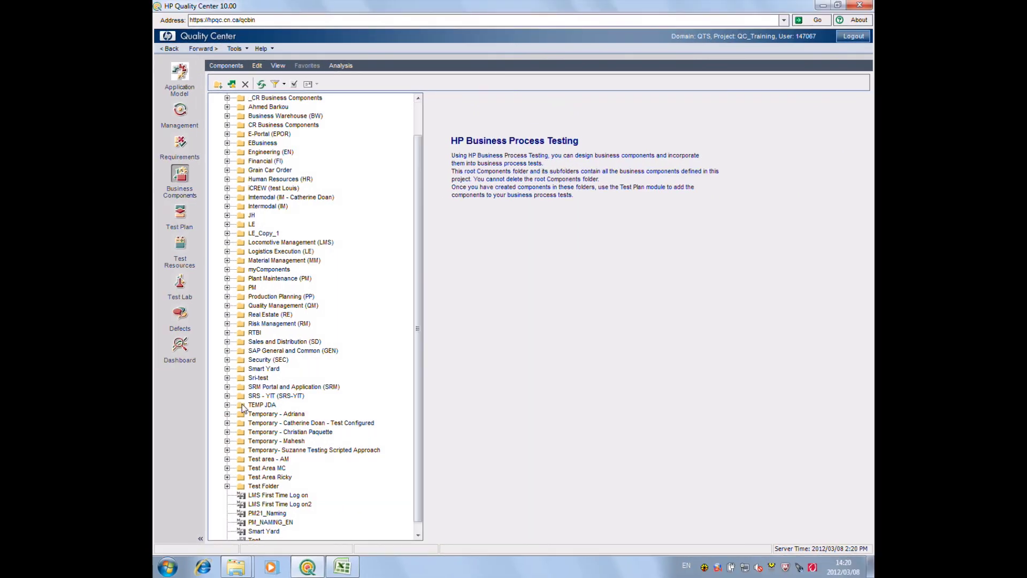
# Expand TEMP JDA and show the design steps of the PR05 - Travel Expense component
pyautogui.click(226, 405)
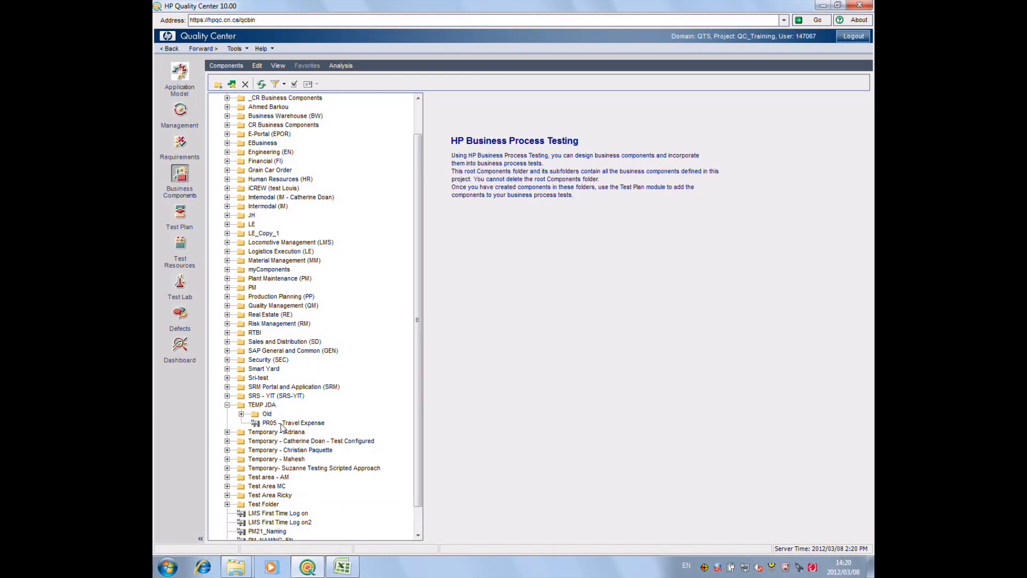
pyautogui.click(277, 424)
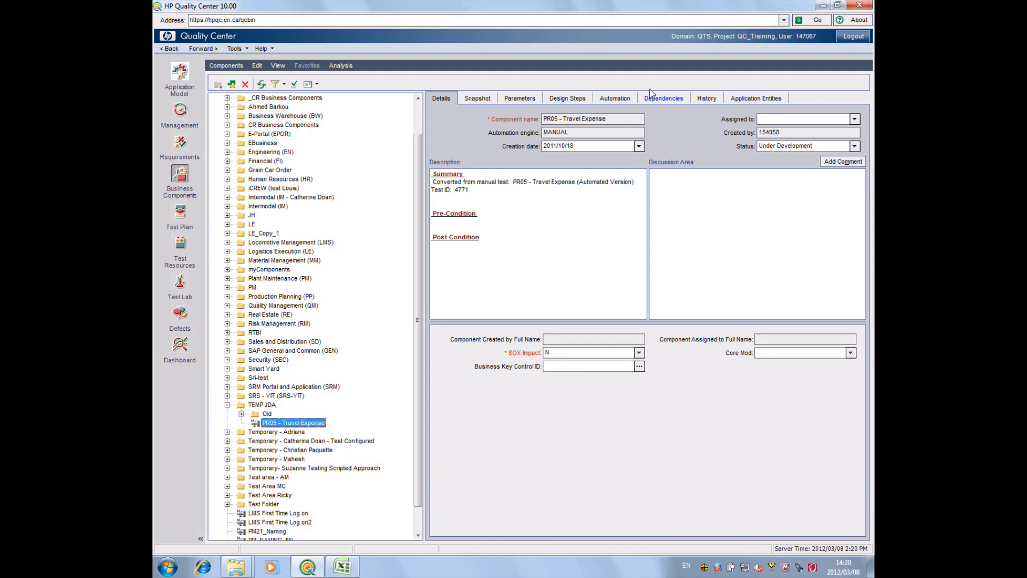
pyautogui.click(565, 99)
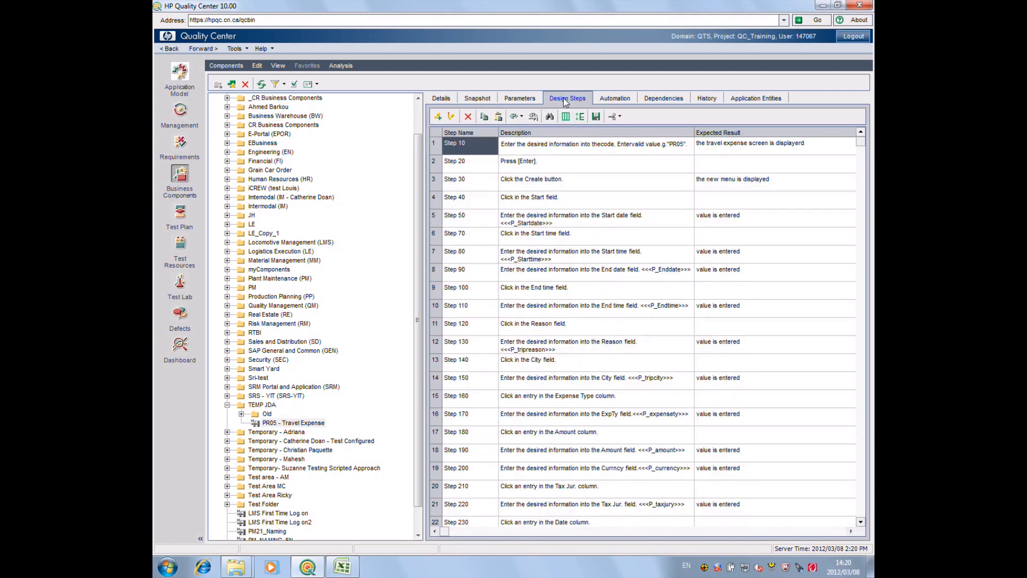
pyautogui.click(520, 99)
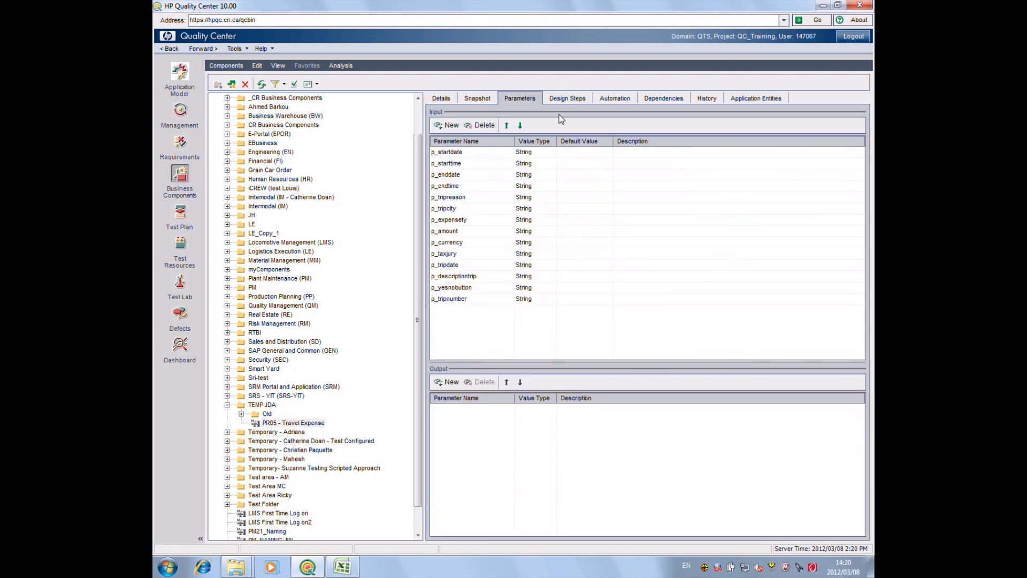
pyautogui.click(567, 98)
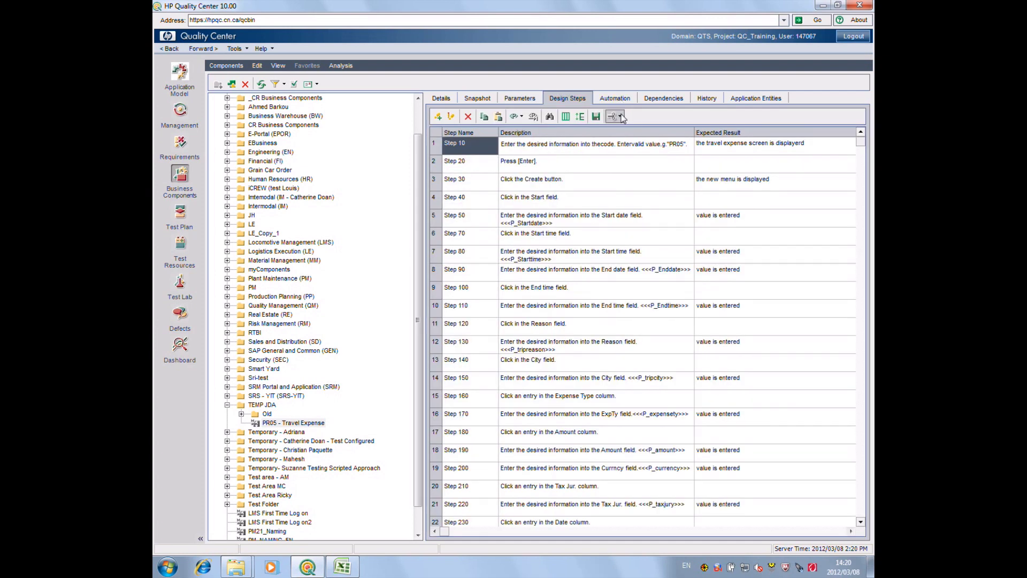
# Generate a QuickTest Keyword-Driven script from the steps, confirming the permanent conversion
pyautogui.click(620, 117)
pyautogui.click(630, 131)
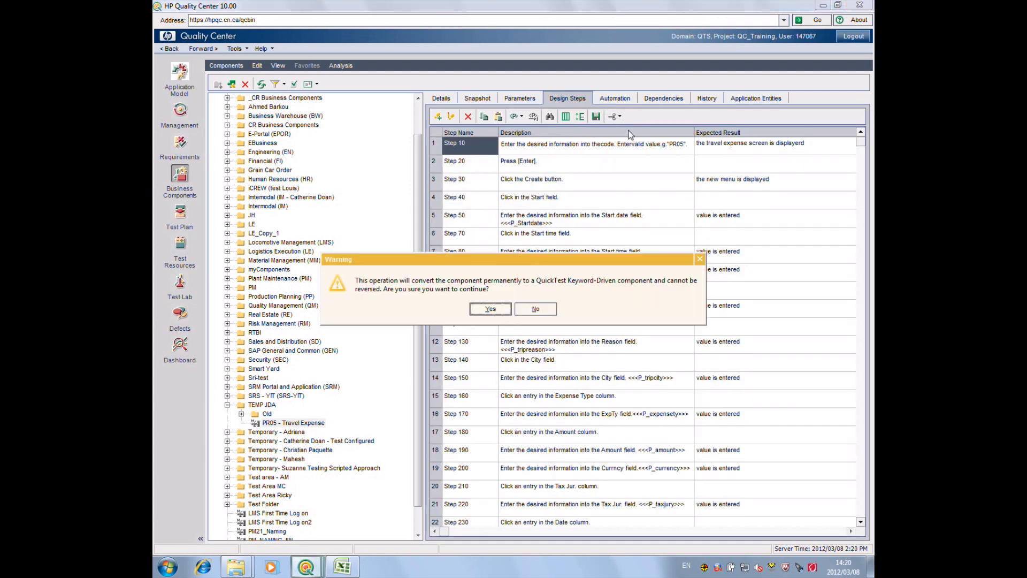
pyautogui.click(490, 309)
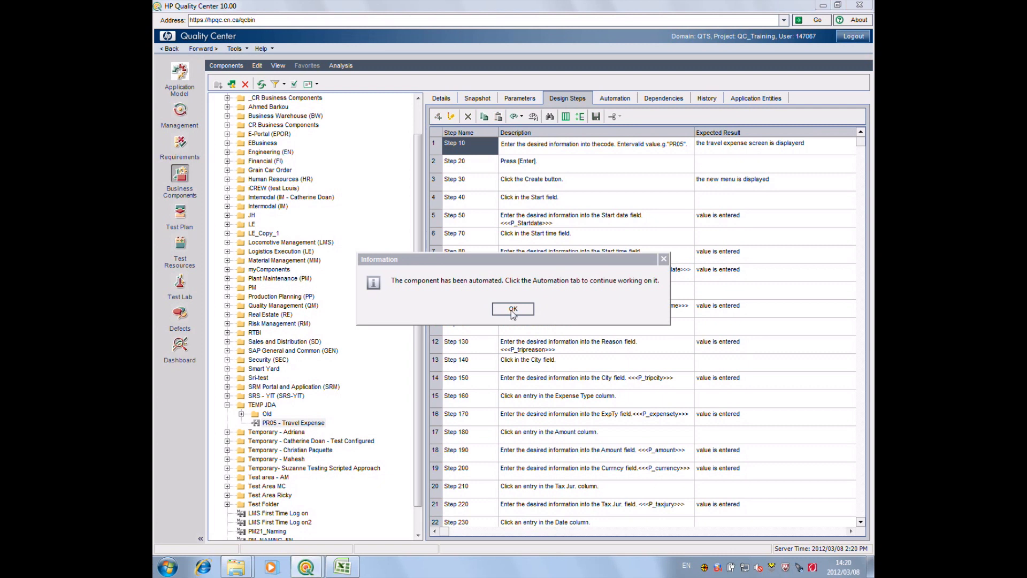
pyautogui.click(511, 311)
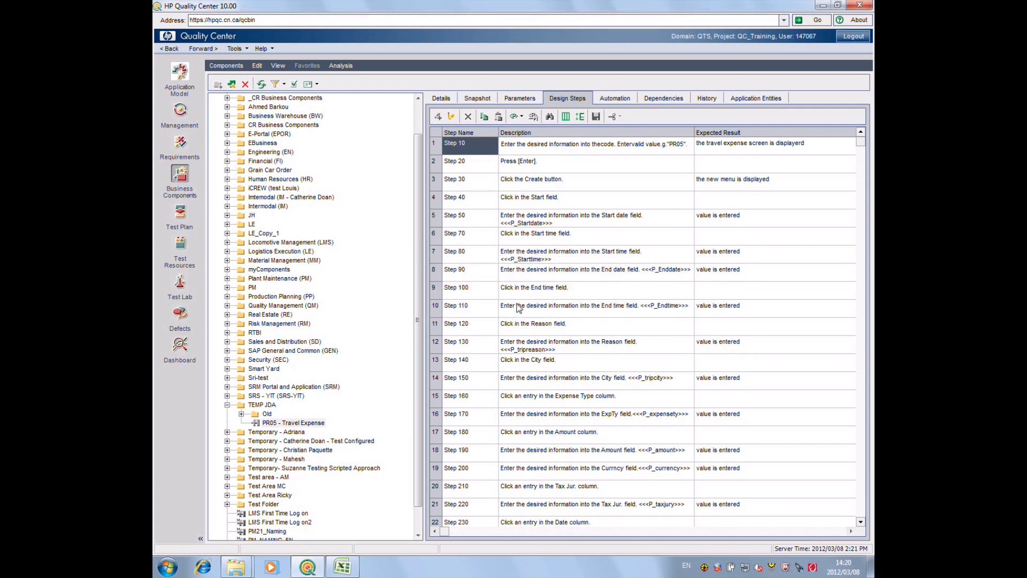
pyautogui.click(169, 568)
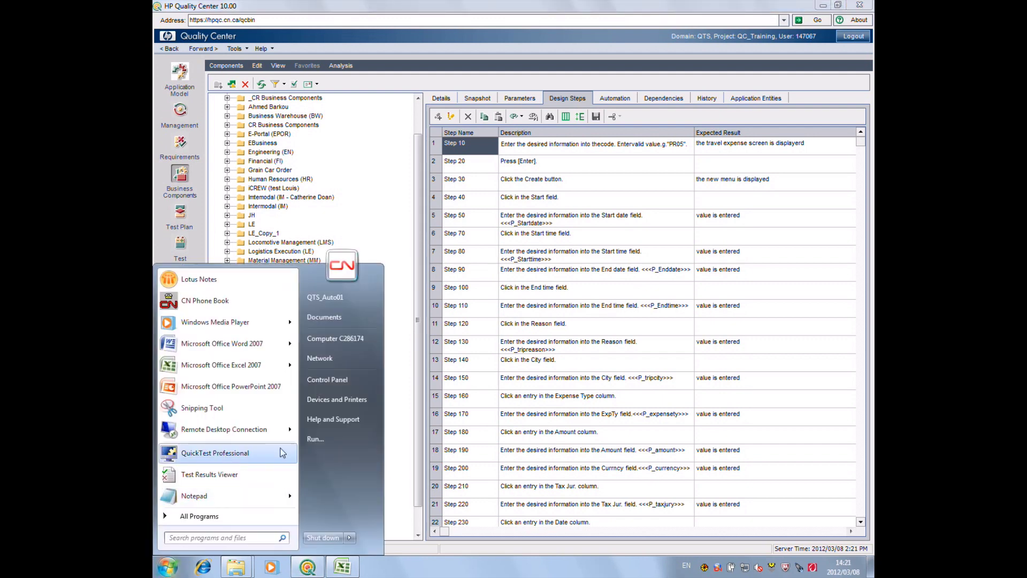
# Start QuickTest Professional from the Start menu, accepting the Add-in Manager selection
pyautogui.click(242, 460)
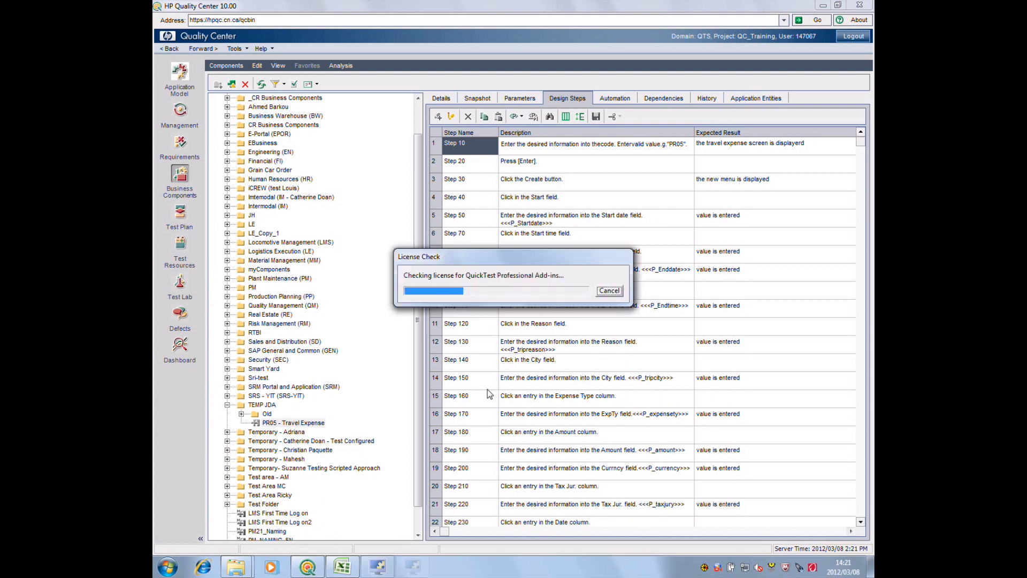
pyautogui.press('Return')
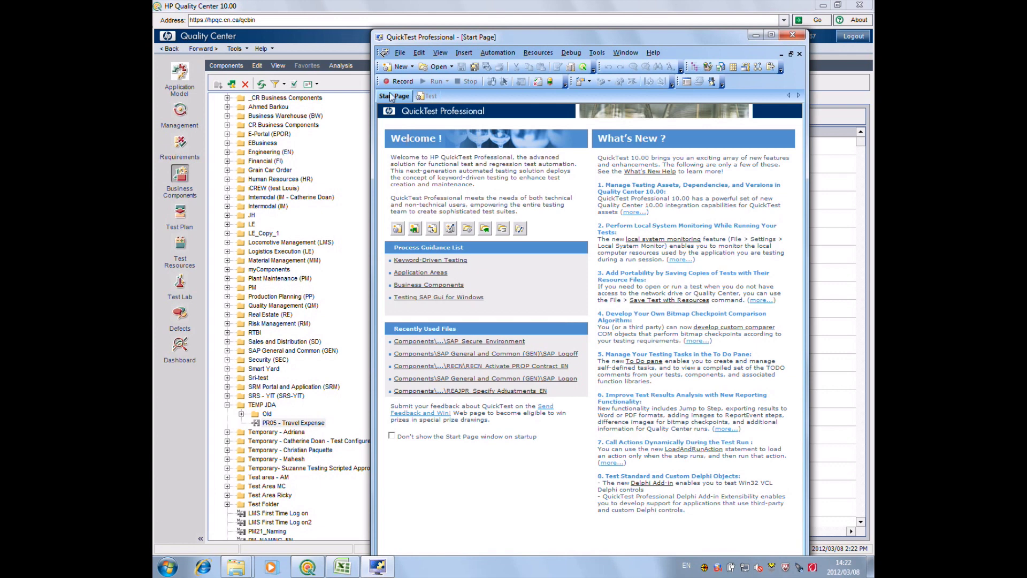
pyautogui.click(399, 53)
# Open the Quality Center business component PR05 - Travel Expense from Components\TEMP JDA
pyautogui.moveTo(445, 78)
pyautogui.click(615, 92)
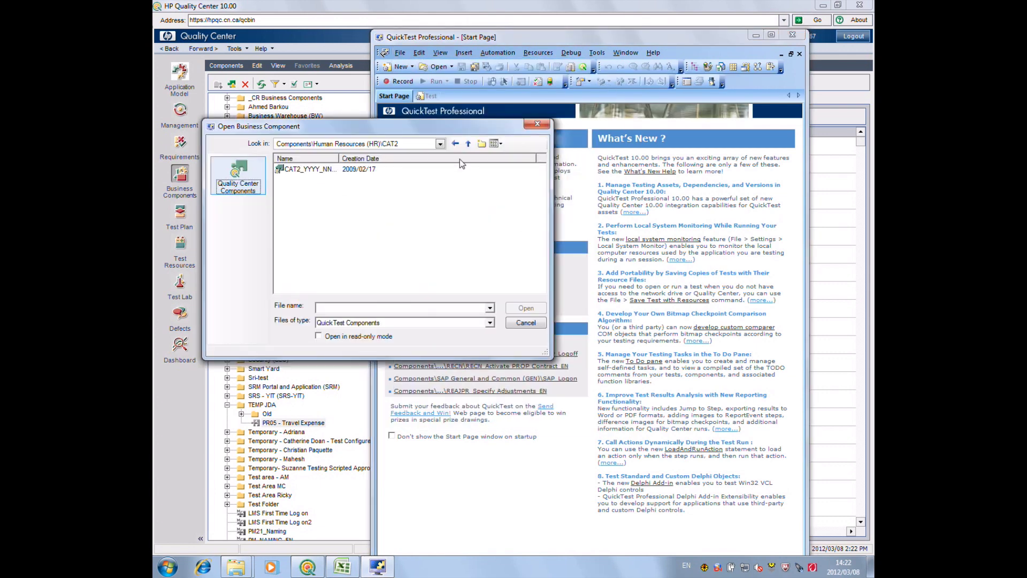
pyautogui.moveTo(478, 132); pyautogui.dragTo(555, 150)
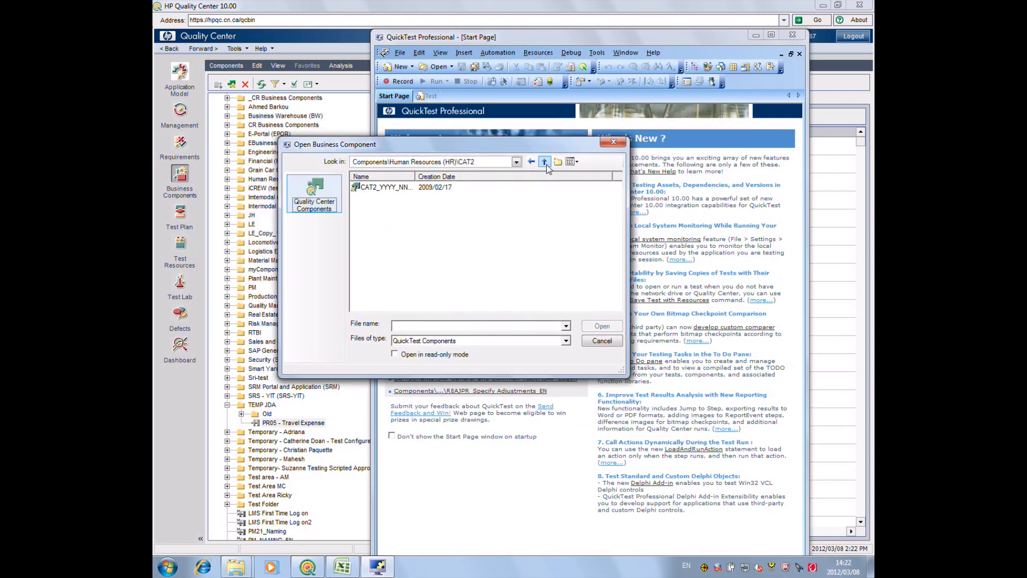
pyautogui.click(545, 161)
pyautogui.click(545, 162)
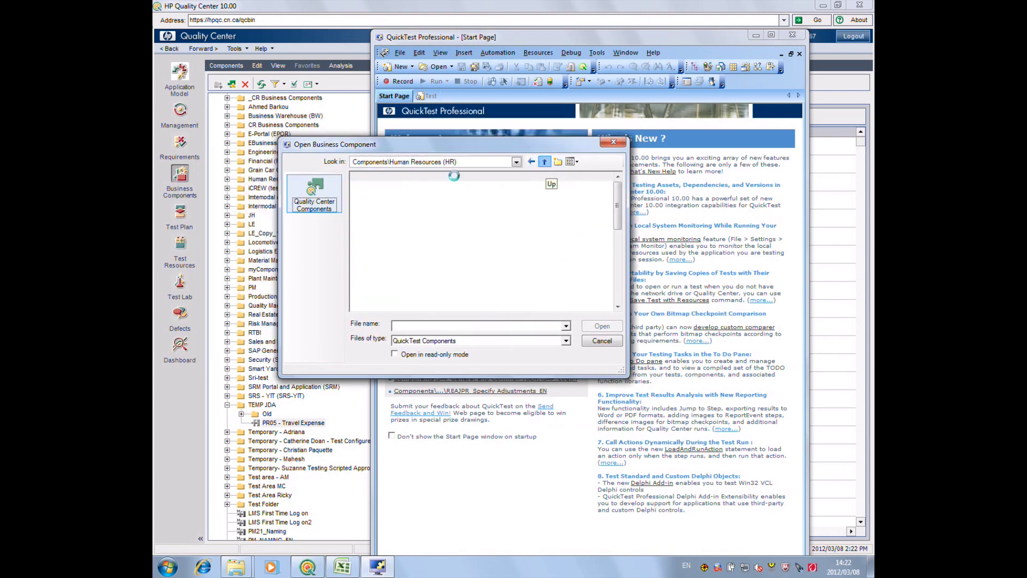
pyautogui.moveTo(621, 203); pyautogui.dragTo(618, 270)
pyautogui.doubleClick(377, 264)
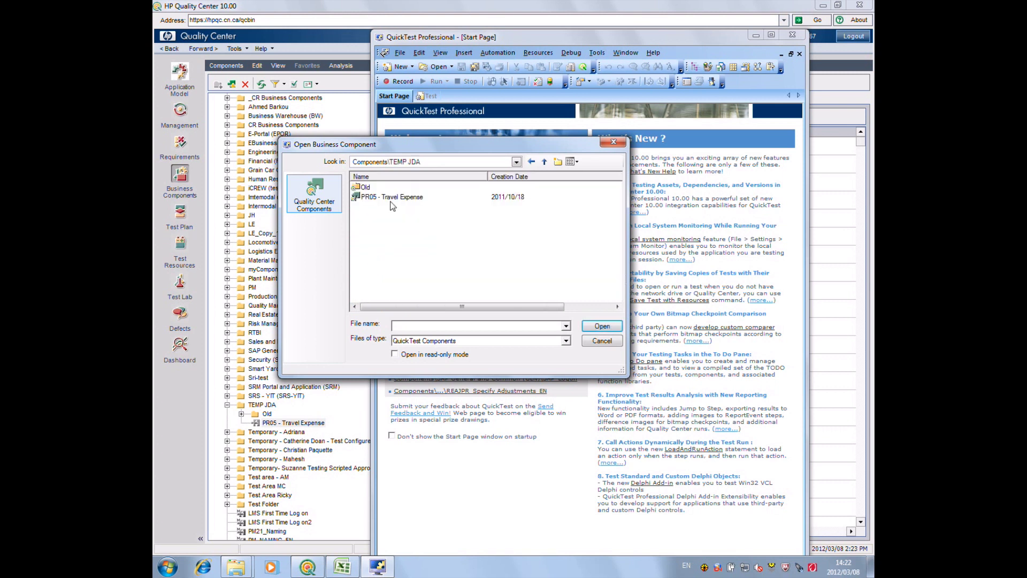
pyautogui.click(387, 197)
pyautogui.click(594, 324)
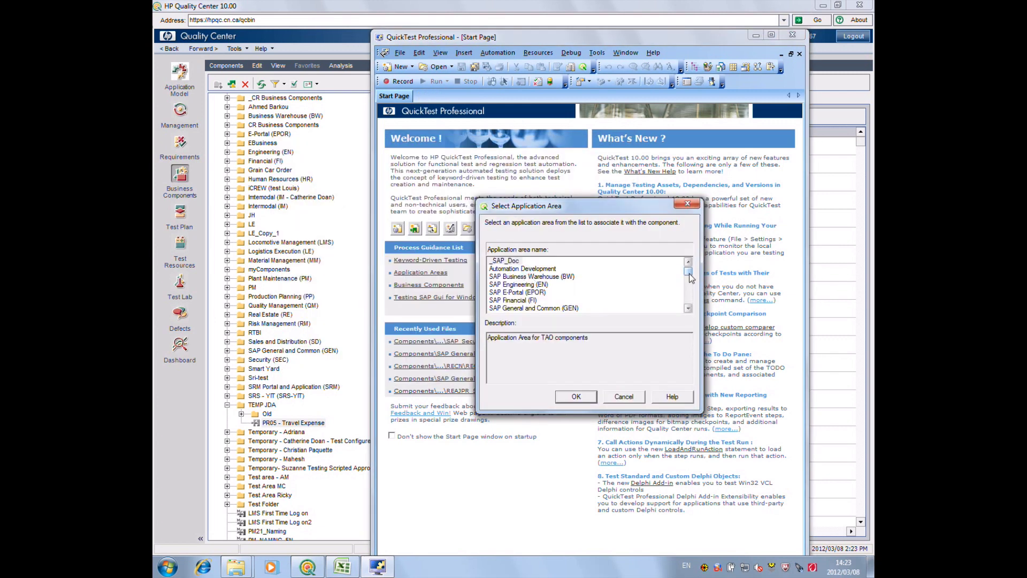
# Associate the component with the SAP Human Resources (HR) application area and load it
pyautogui.moveTo(688, 271); pyautogui.dragTo(697, 289)
pyautogui.scroll(-1, 696, 289)
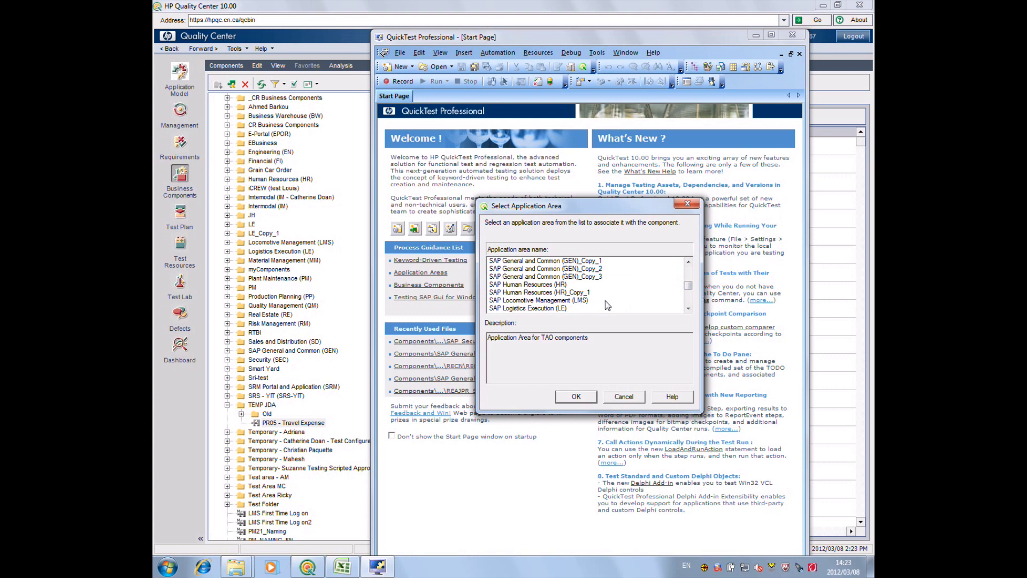
pyautogui.click(559, 285)
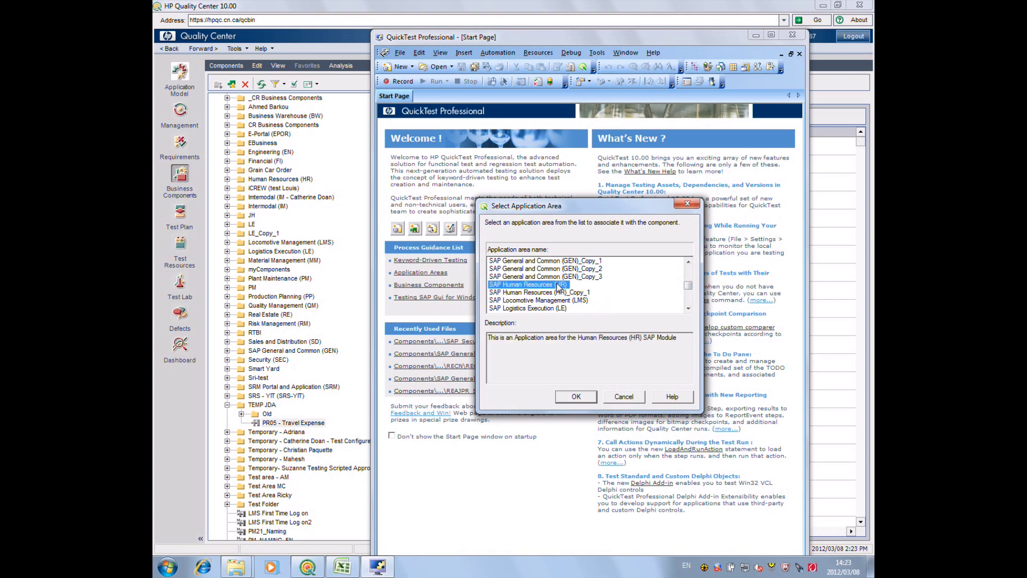
pyautogui.click(576, 397)
pyautogui.click(627, 350)
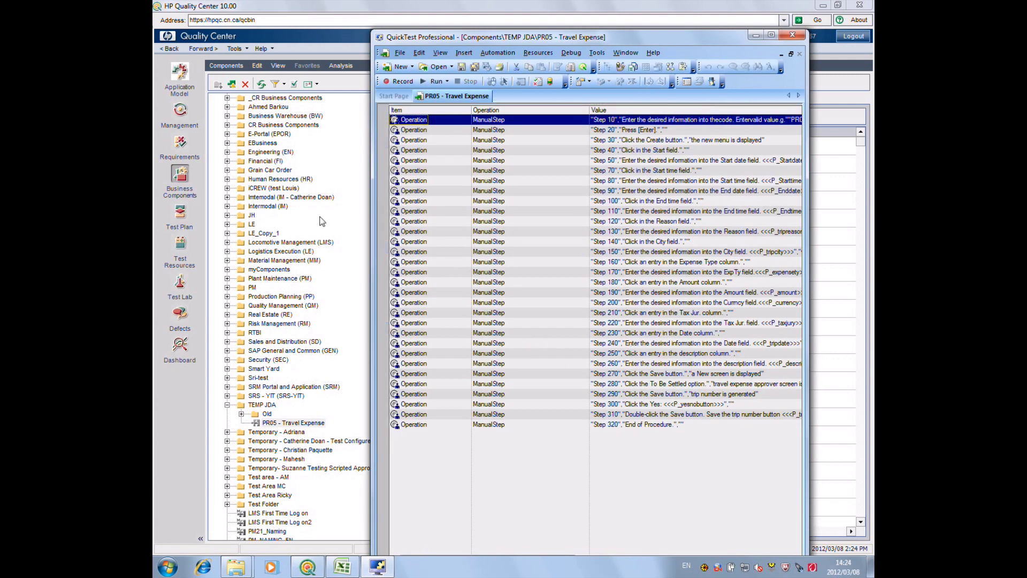
# Maximize QuickTest and delete all manual steps from the Keyword View
pyautogui.click(771, 36)
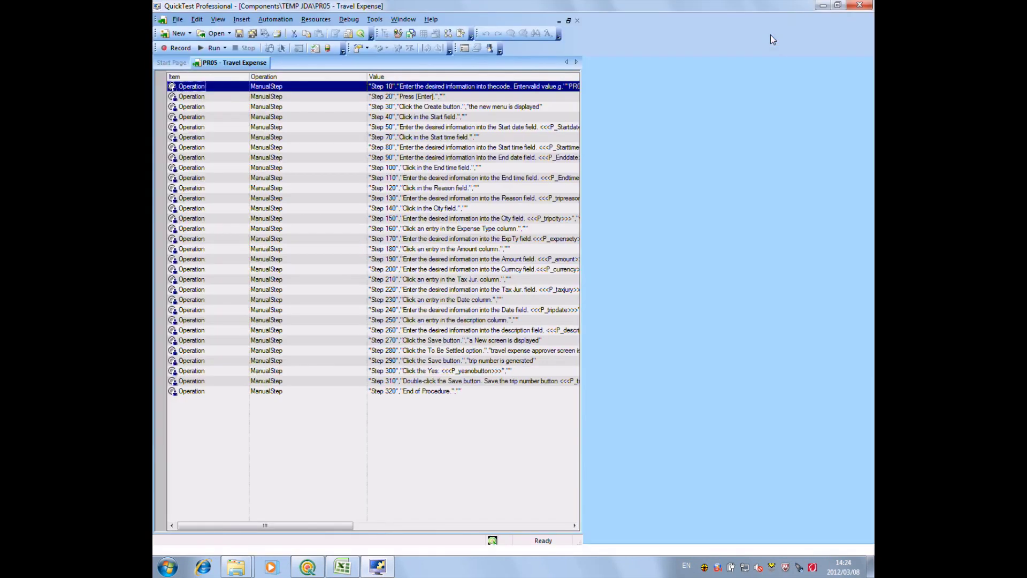
pyautogui.keyDown('shift'); pyautogui.click(200, 392); pyautogui.keyUp('shift')
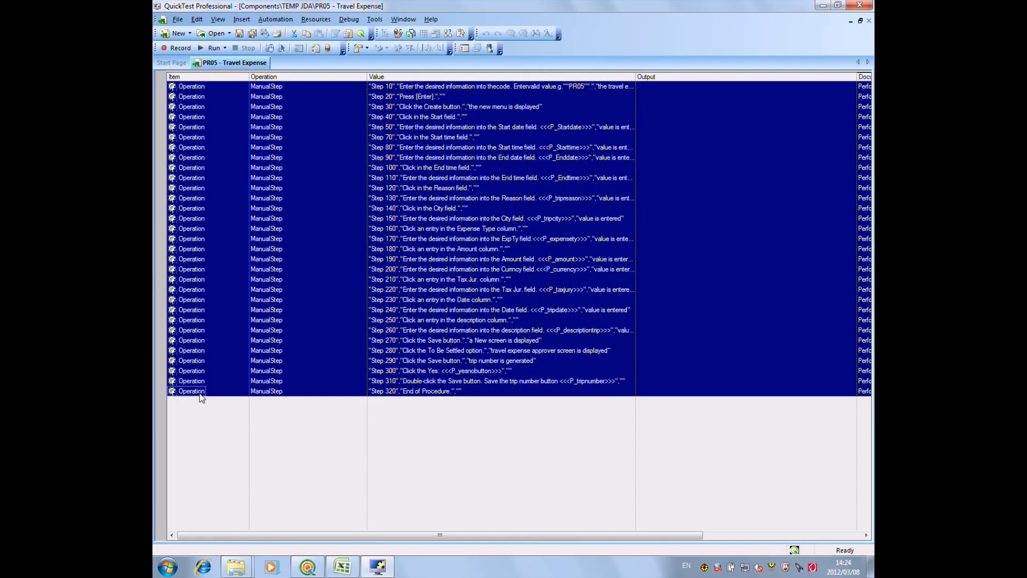
pyautogui.press('Delete')
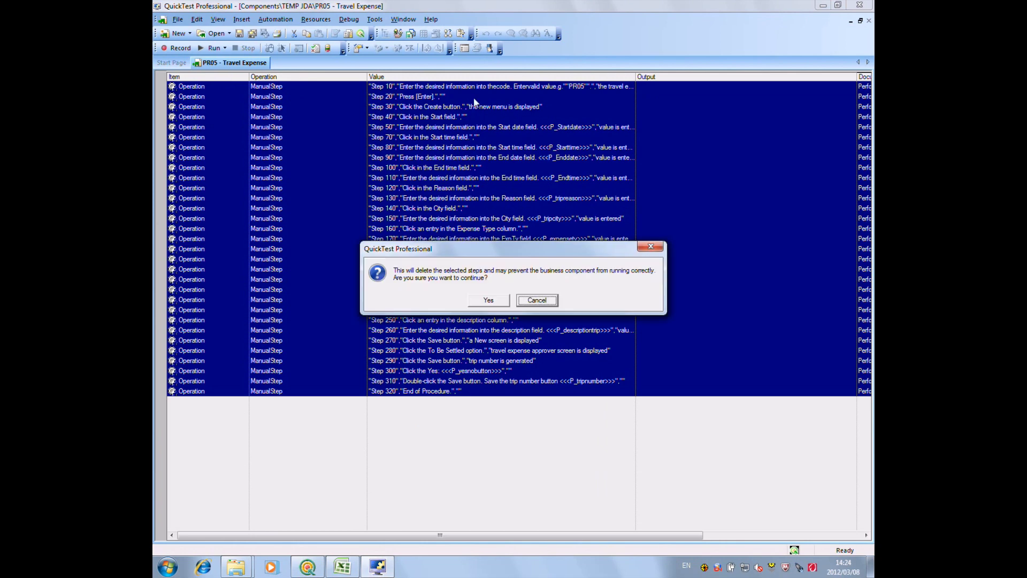
pyautogui.click(482, 304)
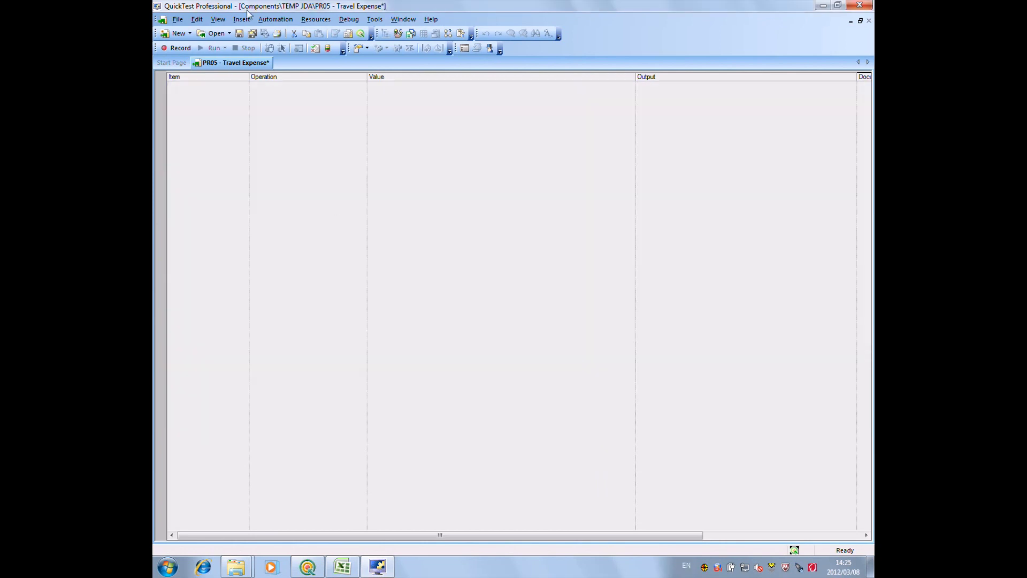
# Copy the Step 10 text from Excel cell D2 into a new comment step
pyautogui.click(343, 566)
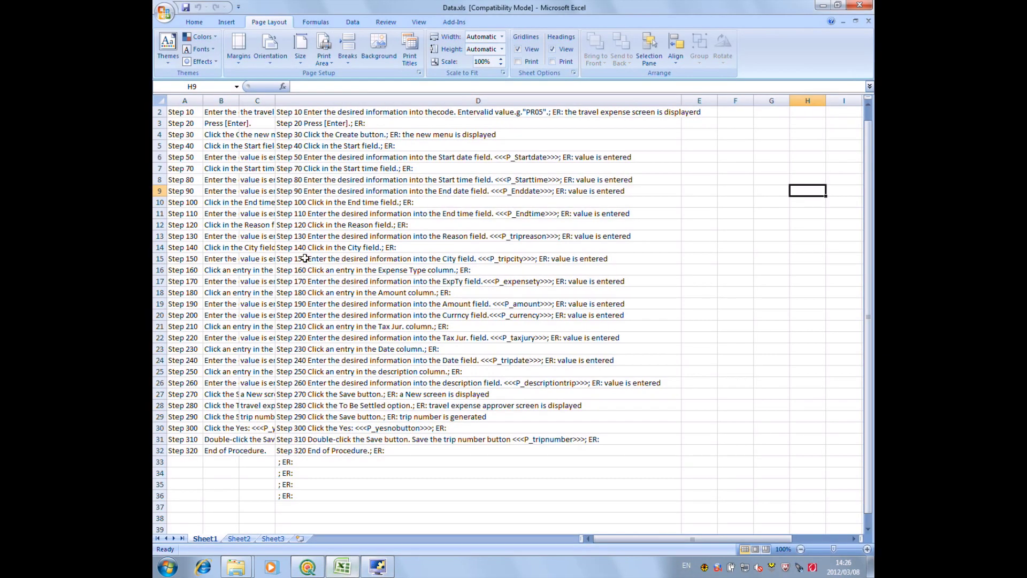
pyautogui.click(396, 112)
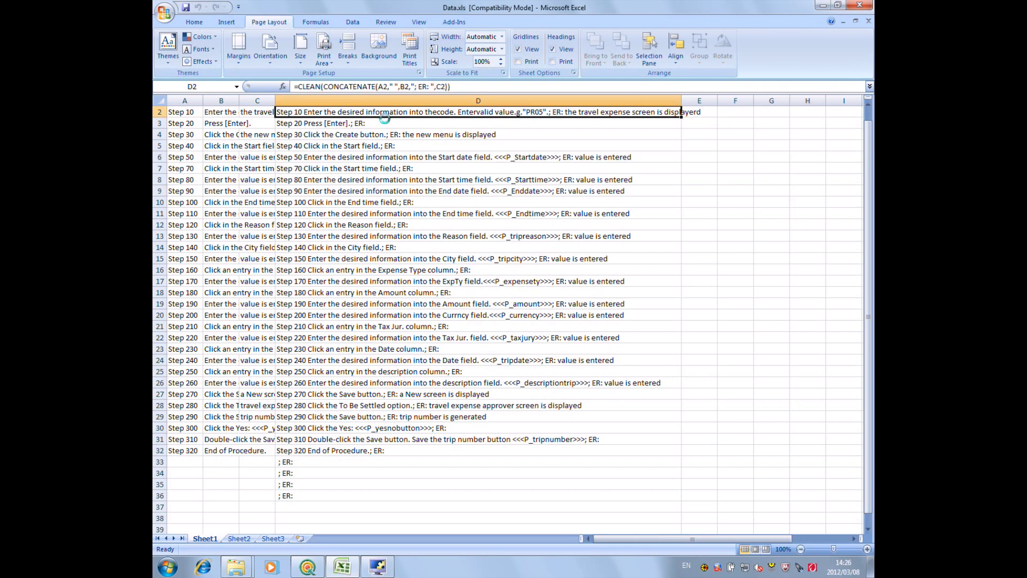
pyautogui.hotkey('ctrl', 'c')
pyautogui.hotkey('alt', 'Tab')
pyautogui.click(255, 92)
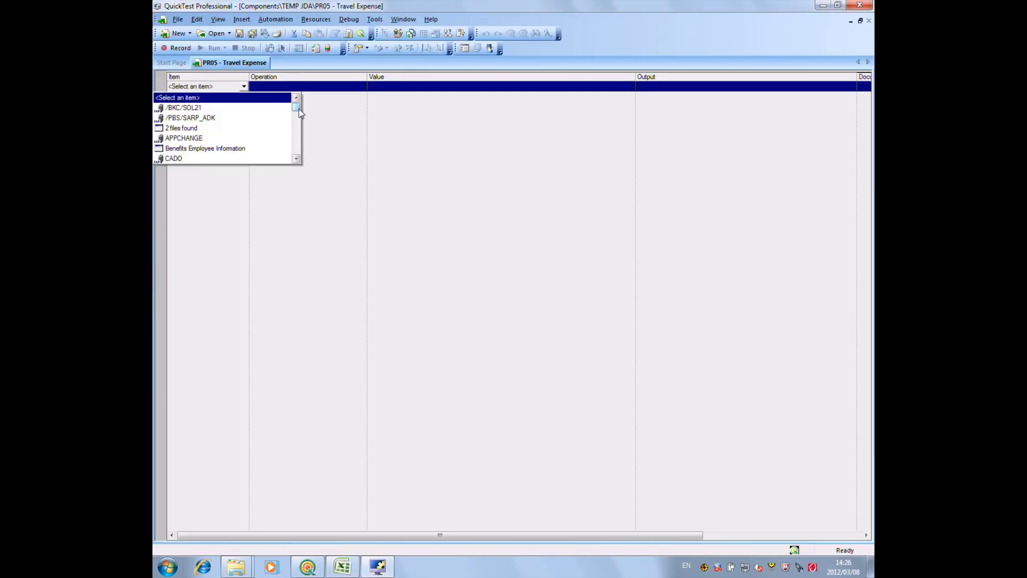
pyautogui.moveTo(296, 102); pyautogui.dragTo(296, 156)
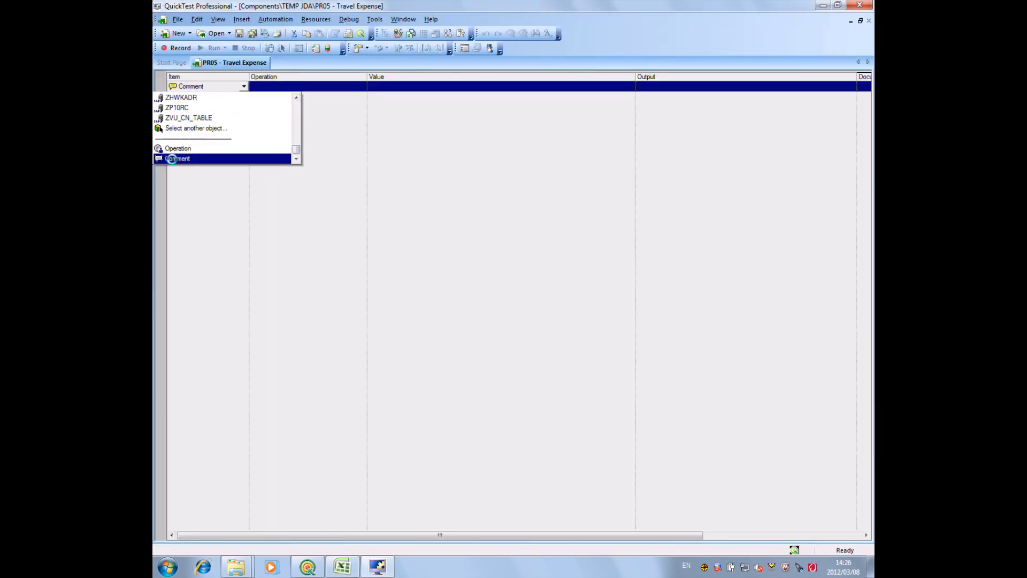
pyautogui.click(177, 158)
pyautogui.hotkey('ctrl', 'v')
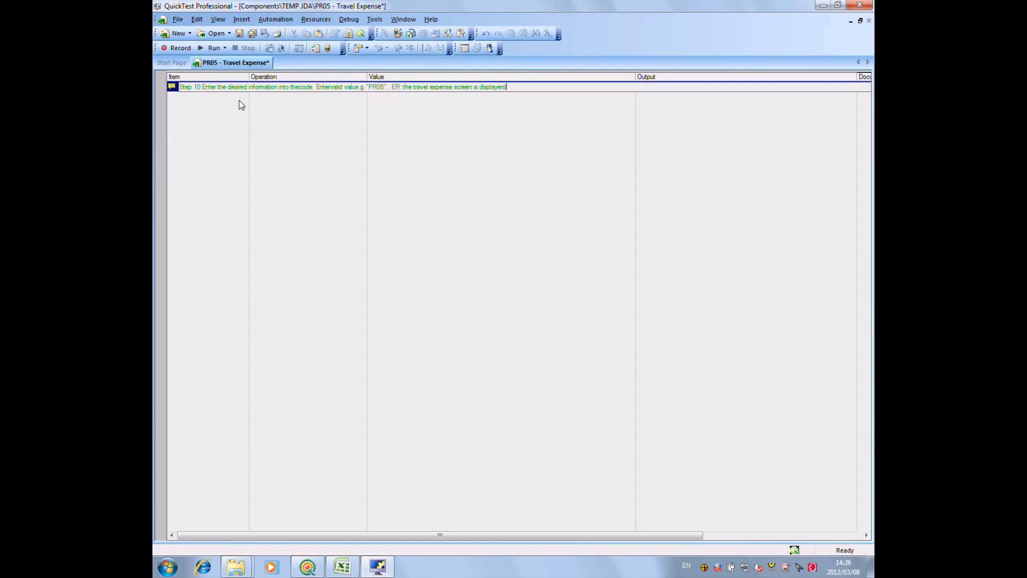
pyautogui.click(219, 94)
# Add the Step 20 text from cell D3 as a comment below Step 10
pyautogui.hotkey('alt', 'Tab')
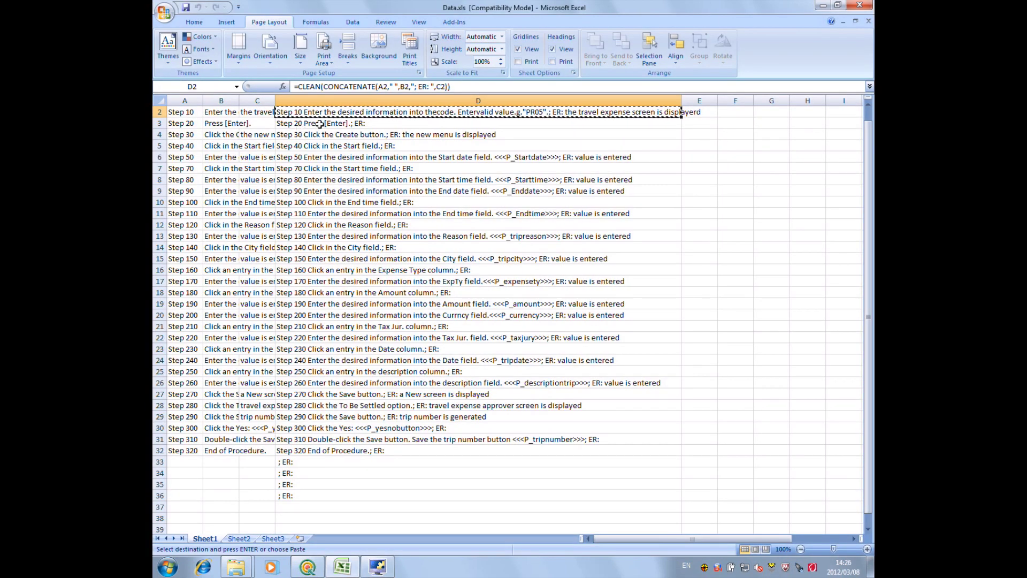
pyautogui.click(321, 123)
pyautogui.hotkey('ctrl', 'c')
pyautogui.hotkey('alt', 'Tab')
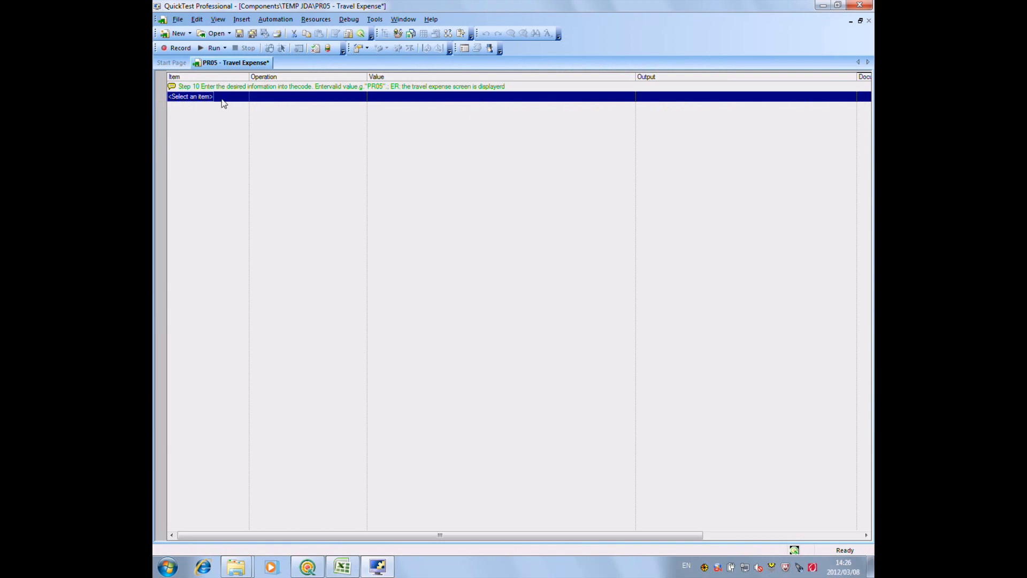
pyautogui.click(234, 96)
pyautogui.click(244, 97)
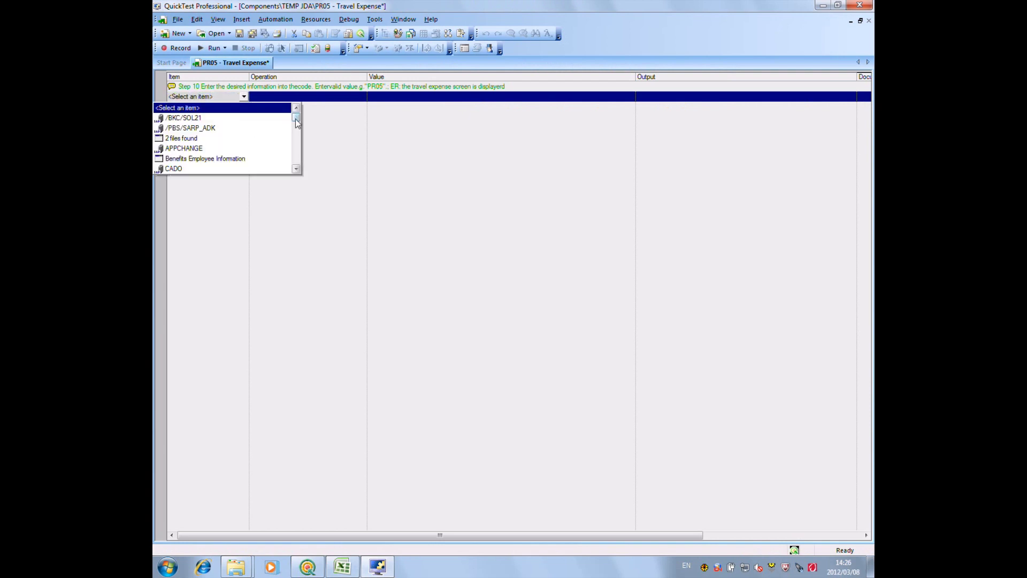
pyautogui.moveTo(295, 118); pyautogui.dragTo(296, 167)
pyautogui.click(191, 169)
pyautogui.hotkey('ctrl', 'v')
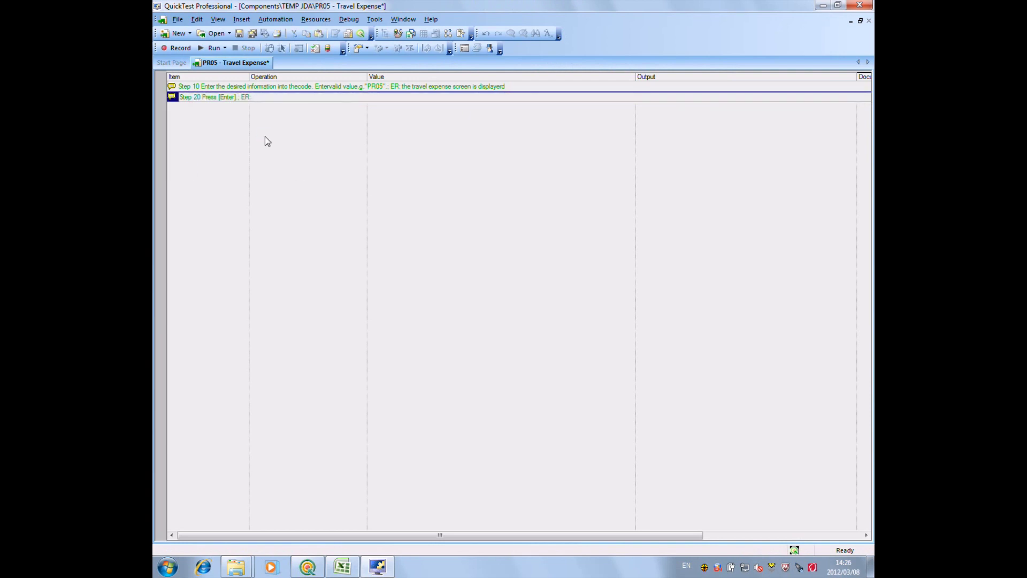
# Add the Step 30 text from cell D4 as a comment below Step 20
pyautogui.hotkey('alt', 'Tab')
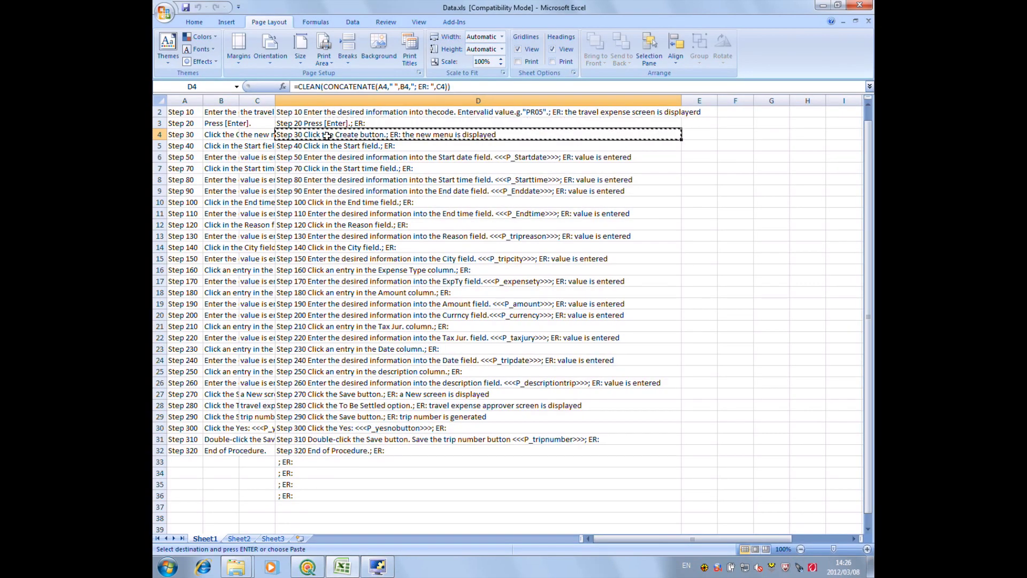
pyautogui.hotkey('alt', 'Tab')
pyautogui.click(222, 109)
pyautogui.click(243, 106)
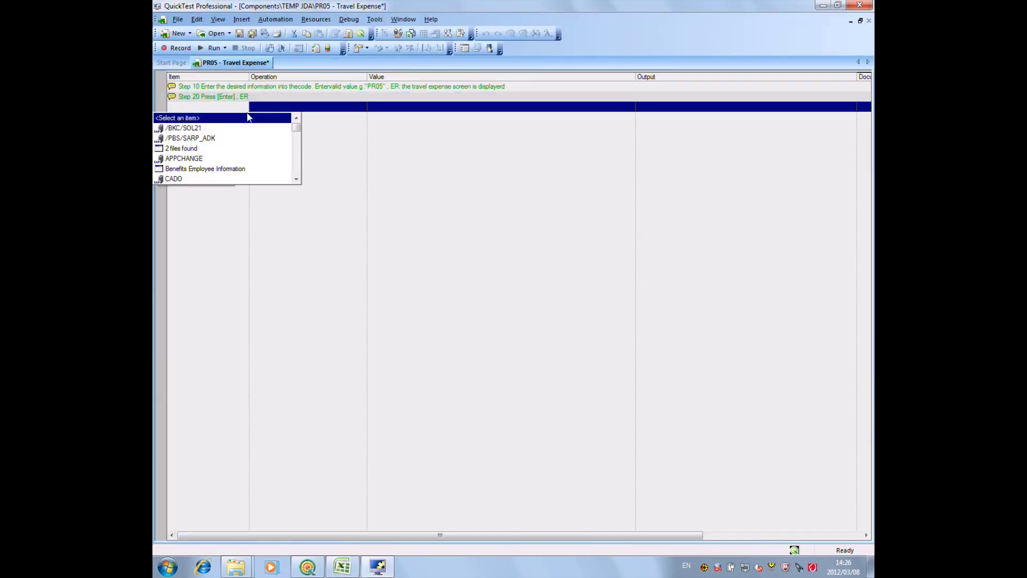
pyautogui.scroll(-5, 297, 138)
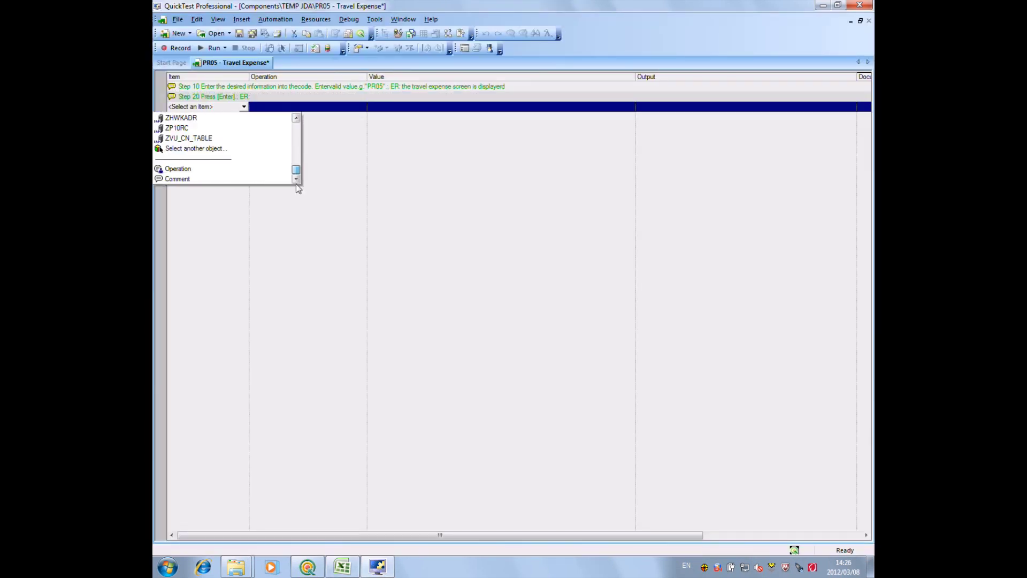
pyautogui.click(203, 178)
pyautogui.hotkey('ctrl', 'v')
# Add the Step 40 text as a comment below Step 30
pyautogui.hotkey('alt', 'Tab')
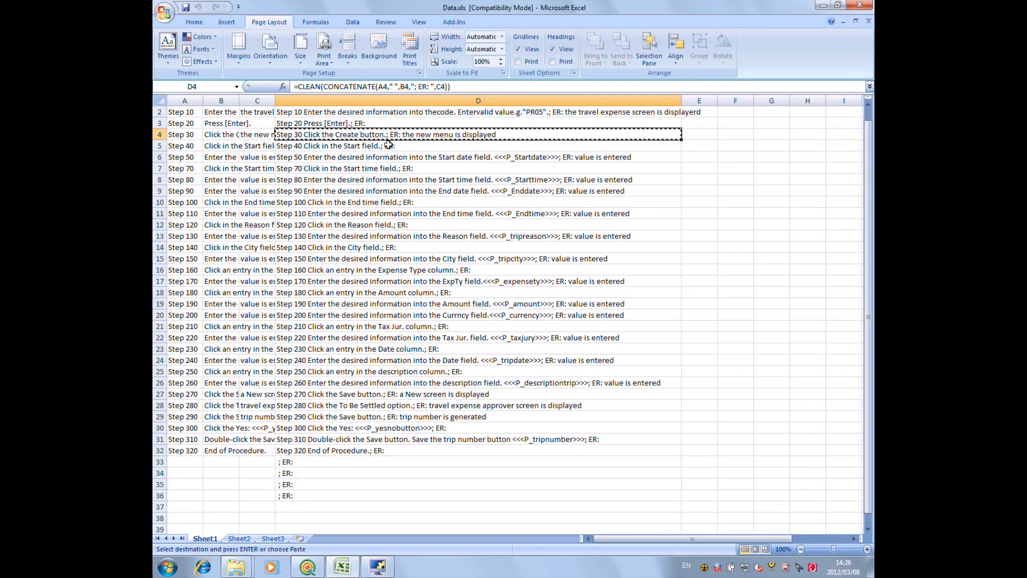
pyautogui.press('Down')
pyautogui.hotkey('alt', 'Tab')
pyautogui.click(241, 118)
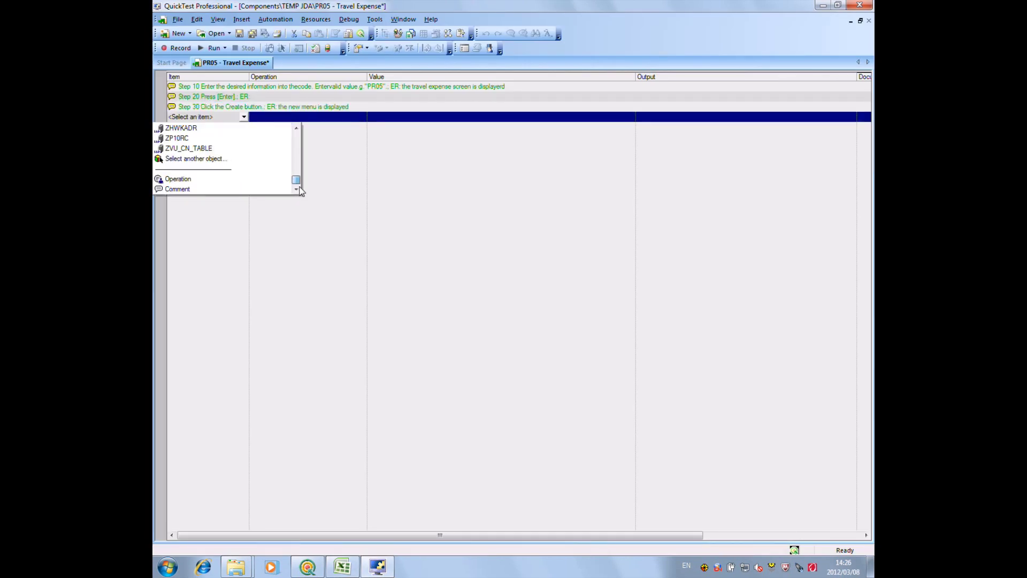
pyautogui.click(193, 190)
pyautogui.hotkey('ctrl', 'v')
pyautogui.click(382, 169)
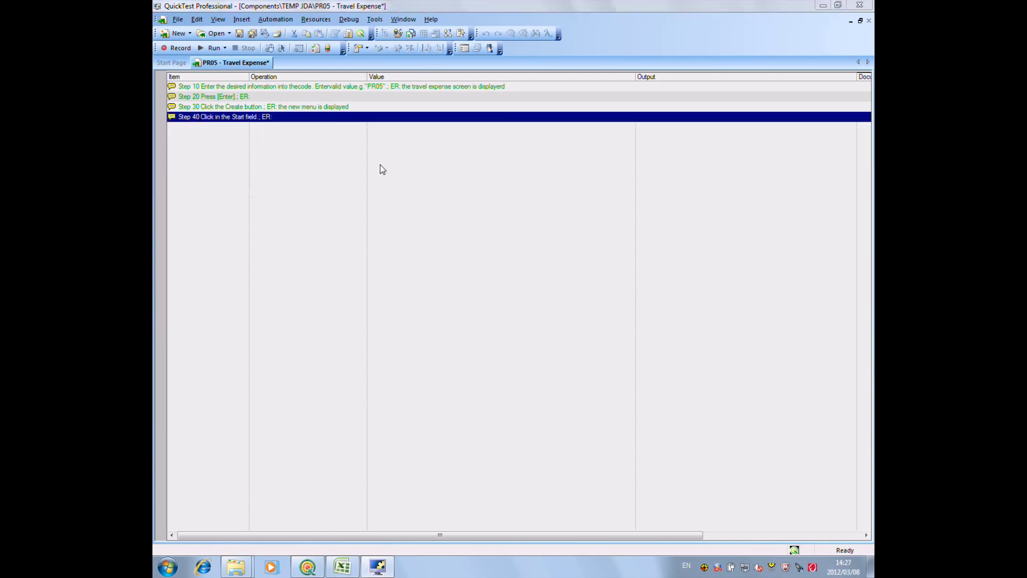
# Add the Step 50 text from cell D6 as a comment below Step 40
pyautogui.hotkey('alt', 'Tab')
pyautogui.click(342, 158)
pyautogui.hotkey('ctrl', 'c')
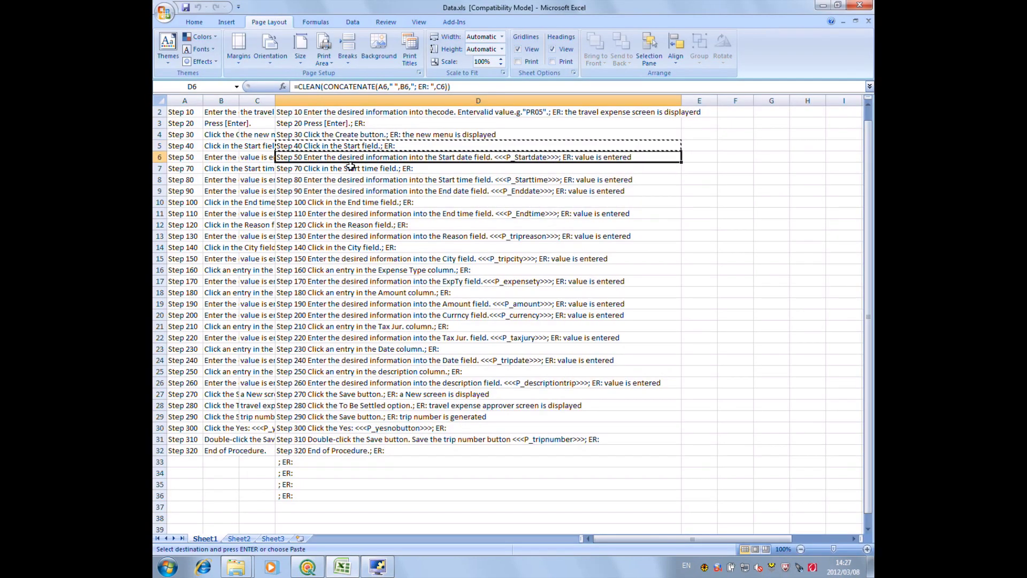
pyautogui.hotkey('alt', 'Tab')
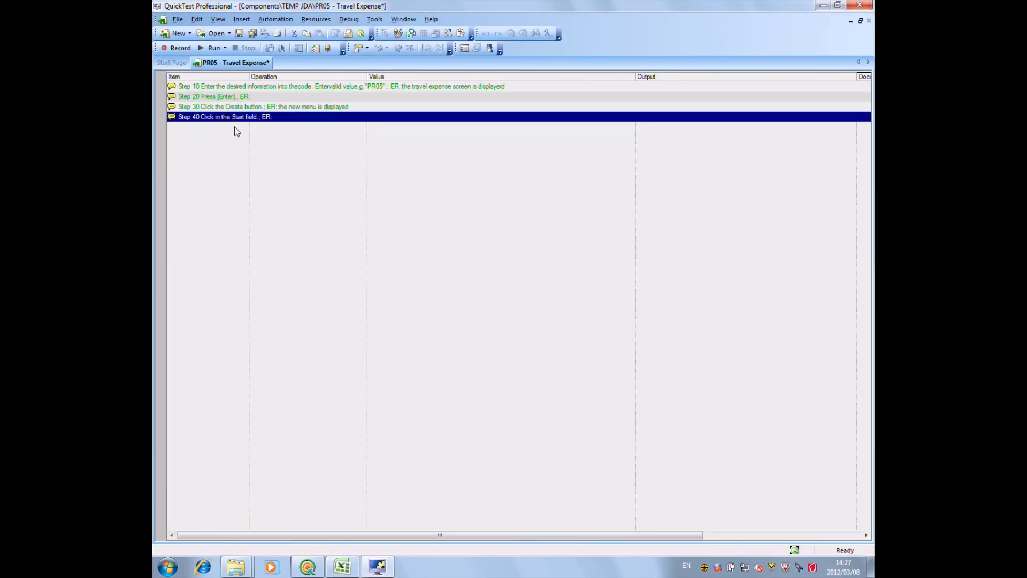
pyautogui.click(244, 129)
pyautogui.scroll(-10, 249, 198)
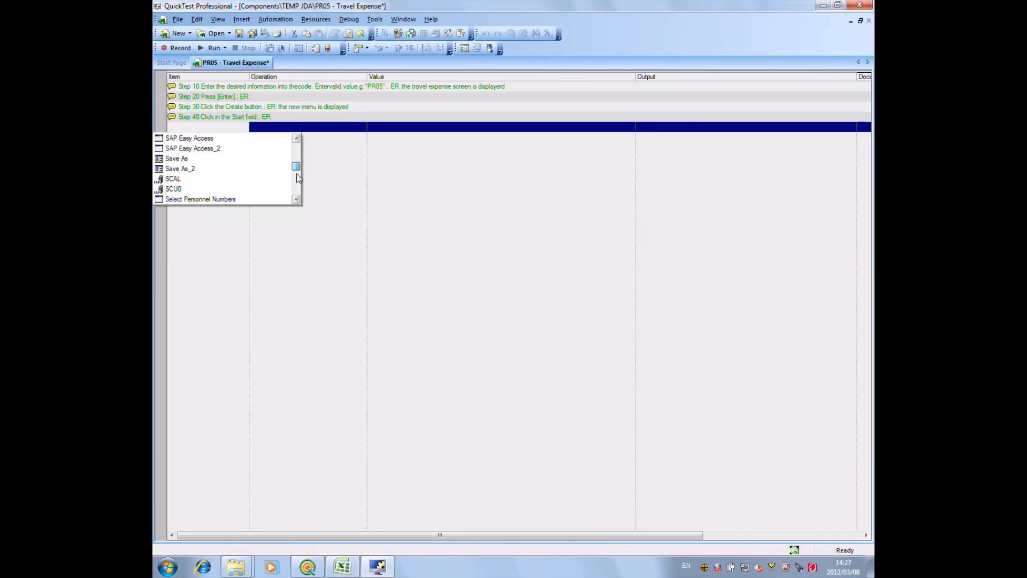
pyautogui.click(249, 201)
pyautogui.hotkey('ctrl', 'v')
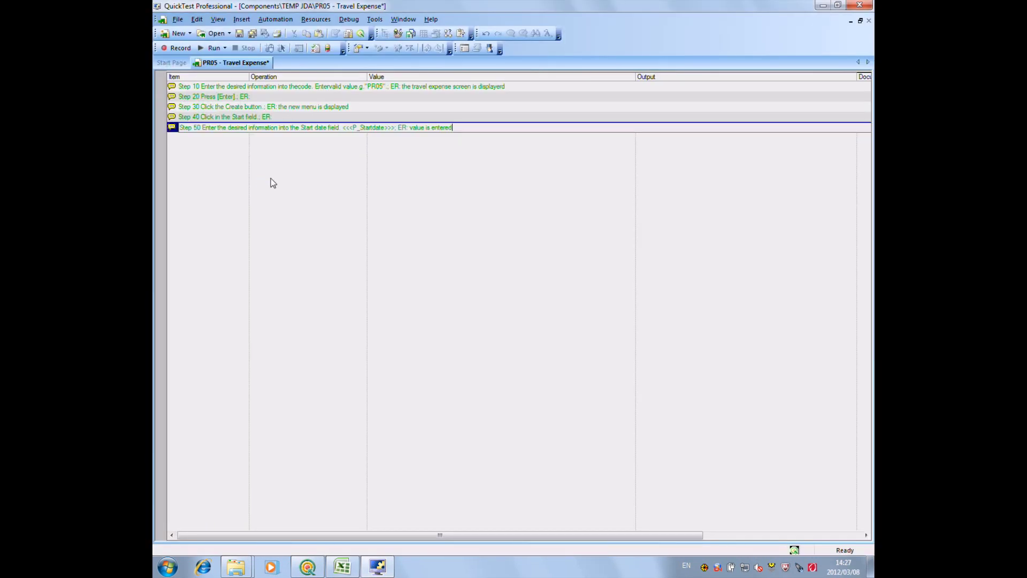
# Copy the Step 70 text from D7 and add a comment step for it below Step 50
pyautogui.hotkey('alt', 'Tab')
pyautogui.press('Down')
pyautogui.hotkey('ctrl', 'c')
pyautogui.hotkey('alt', 'Tab')
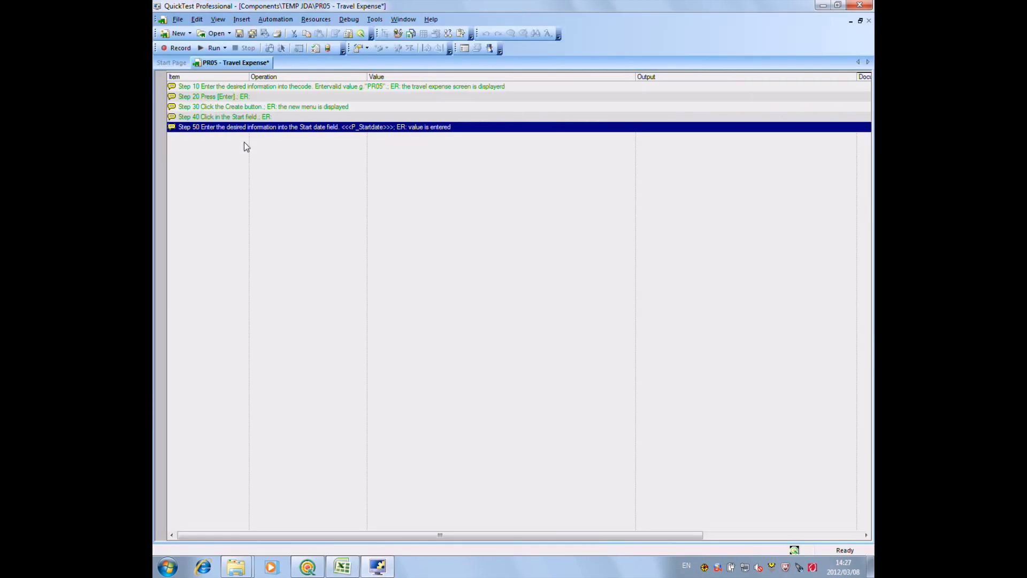
pyautogui.click(242, 137)
pyautogui.moveTo(296, 153); pyautogui.dragTo(297, 209)
pyautogui.click(233, 209)
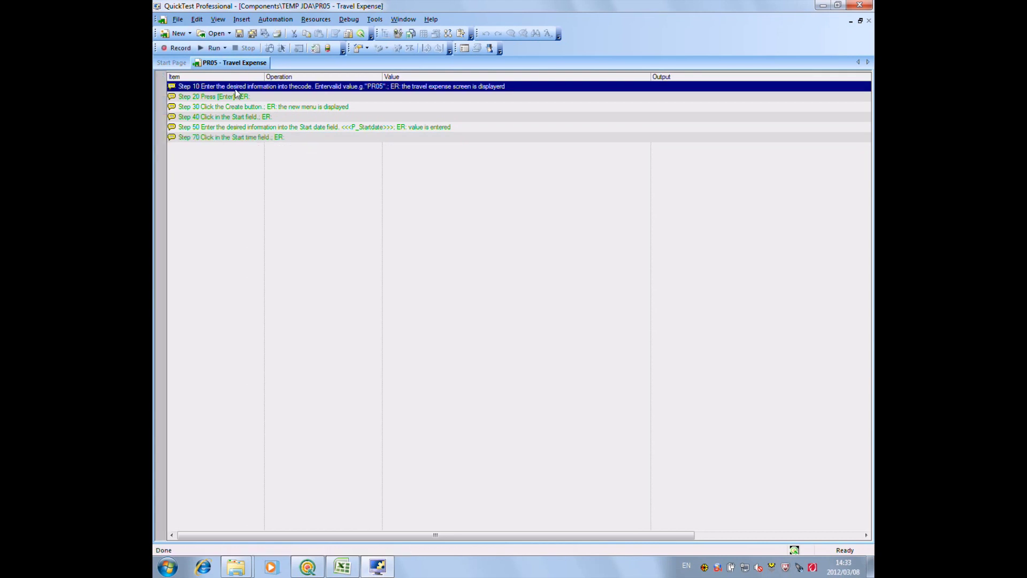
# Insert a step after Step 10 that activates and maximises the SAP Easy Access window
pyautogui.rightClick(241, 93)
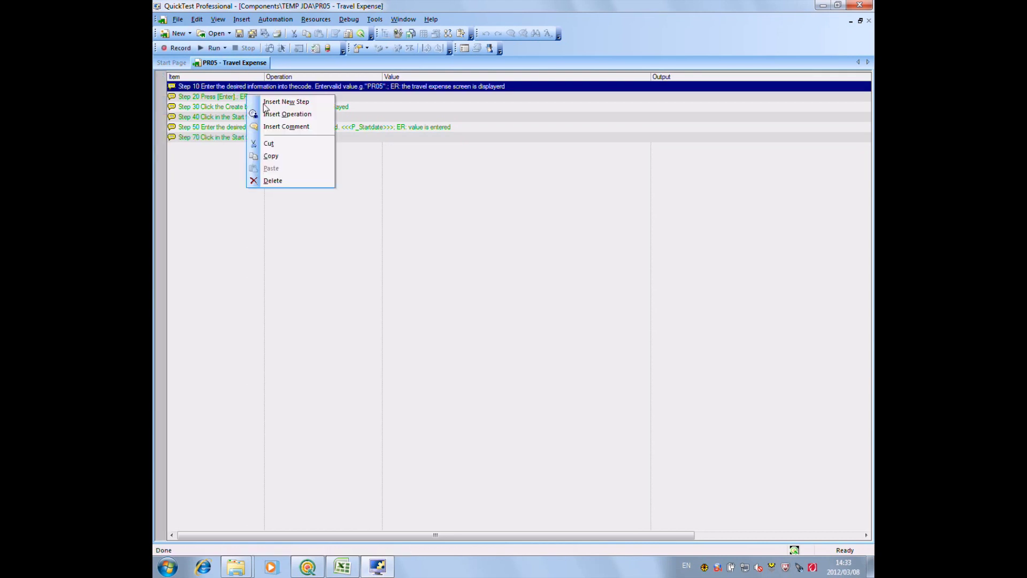
pyautogui.click(271, 103)
pyautogui.scroll(-20, 236, 155)
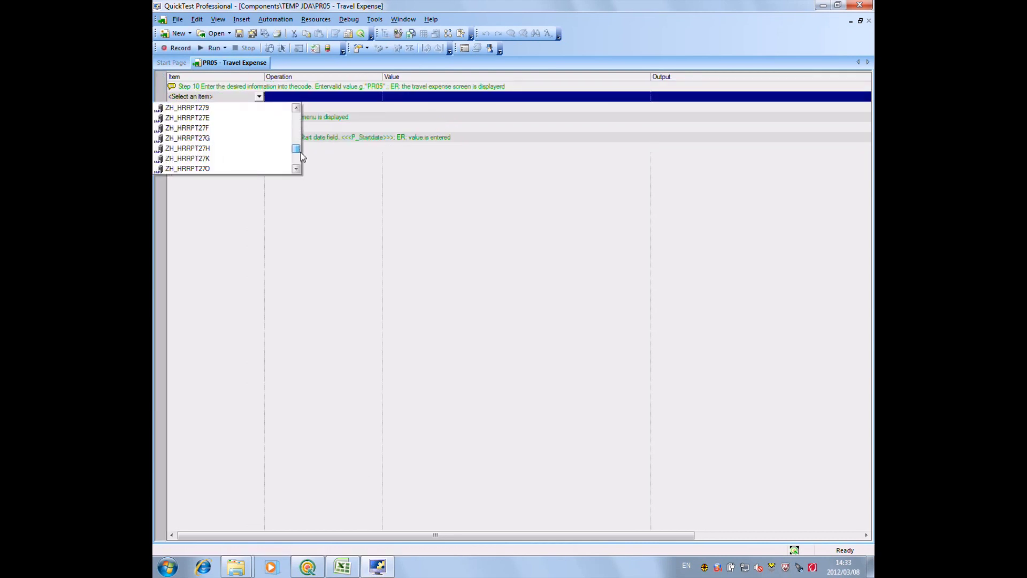
pyautogui.click(214, 139)
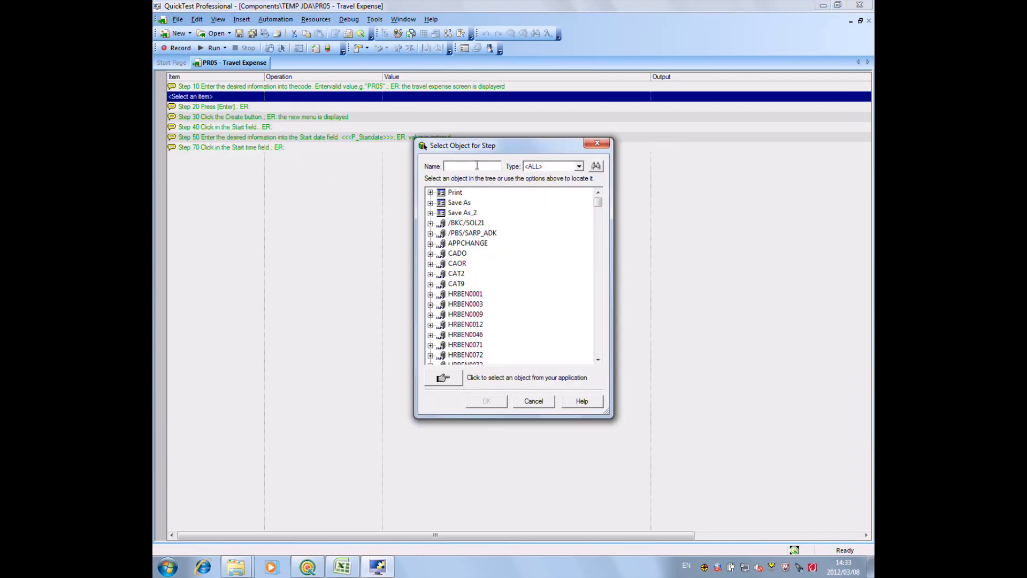
pyautogui.moveTo(601, 202); pyautogui.dragTo(600, 257)
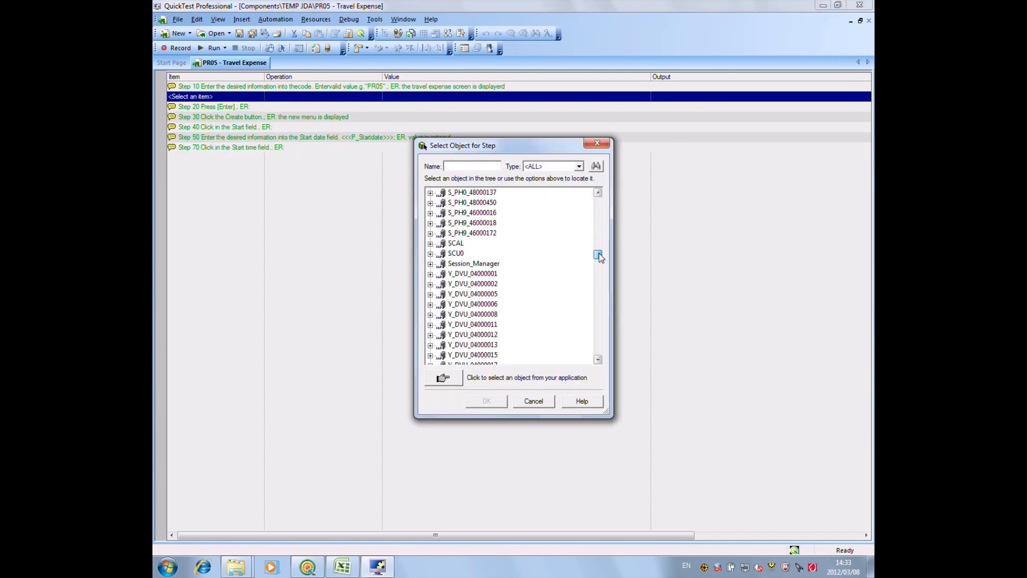
pyautogui.click(431, 264)
pyautogui.click(483, 294)
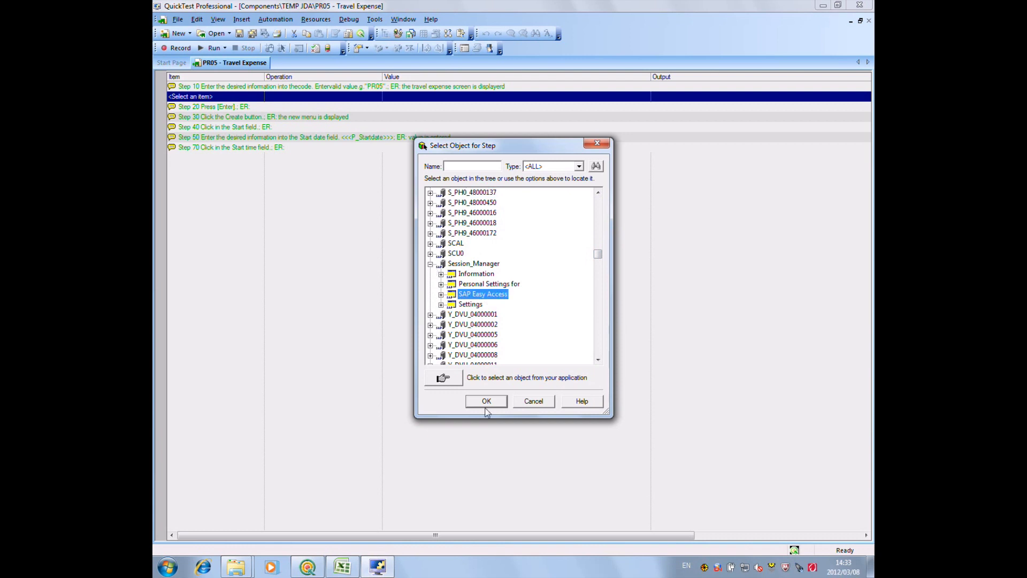
pyautogui.click(486, 401)
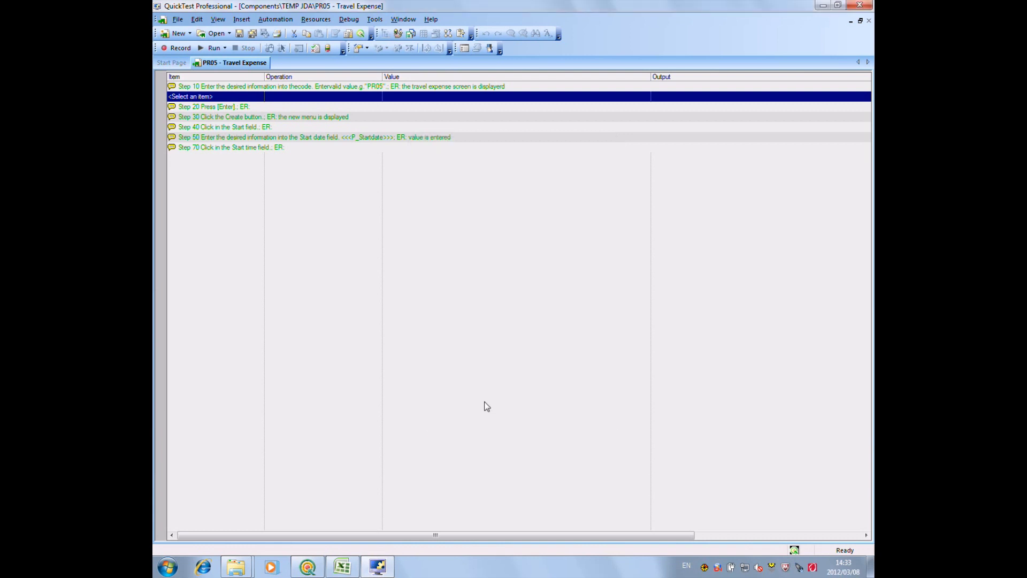
pyautogui.click(377, 96)
pyautogui.click(231, 138)
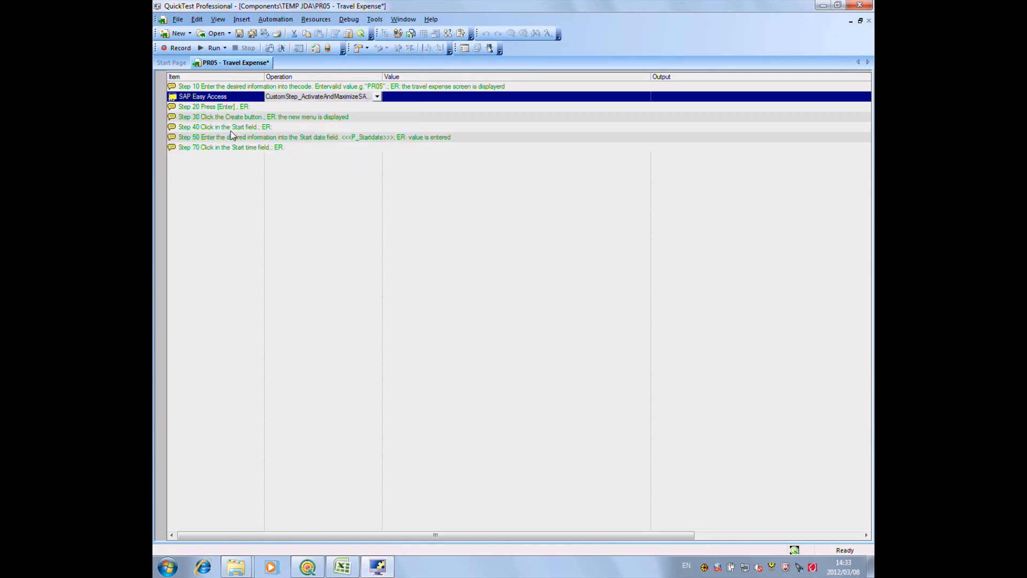
# Add a step after SAP Easy Access setting the Edit_OKCode field to "/nPR05"
pyautogui.rightClick(221, 99)
pyautogui.click(236, 102)
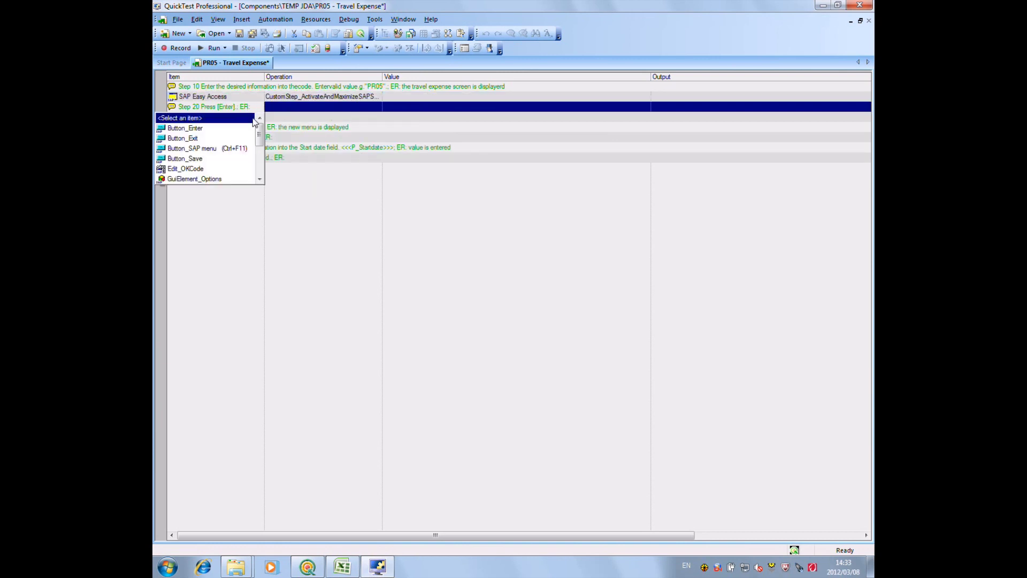
pyautogui.click(182, 159)
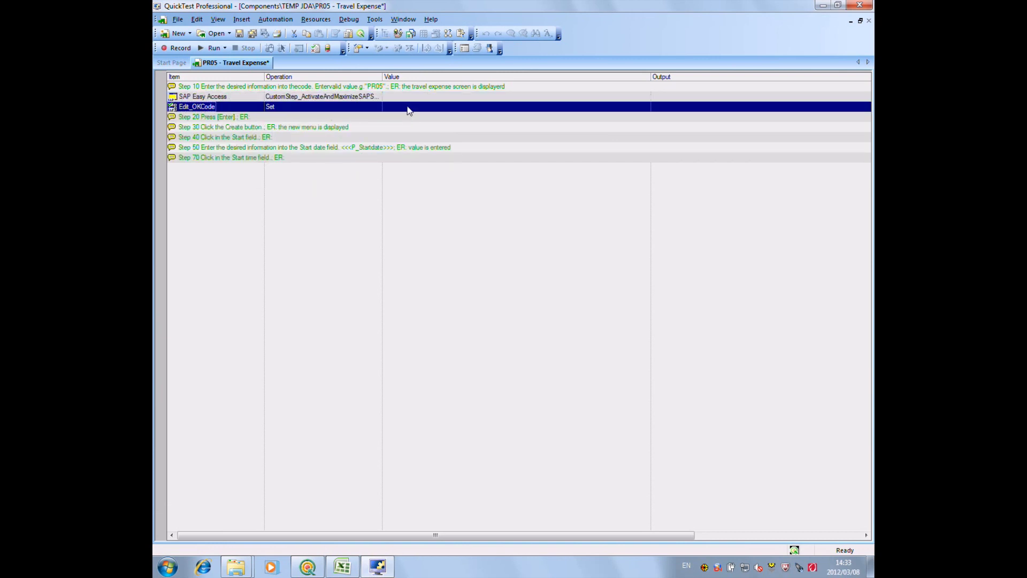
pyautogui.click(446, 105)
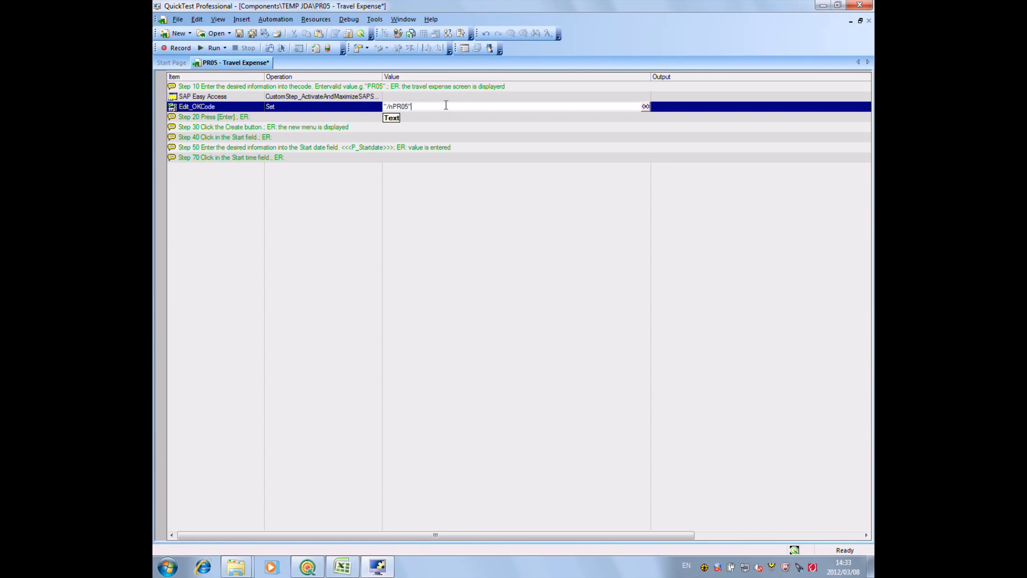
# Add a Button_Enter Click step, save, and move it below the Step 20 comment
pyautogui.rightClick(222, 107)
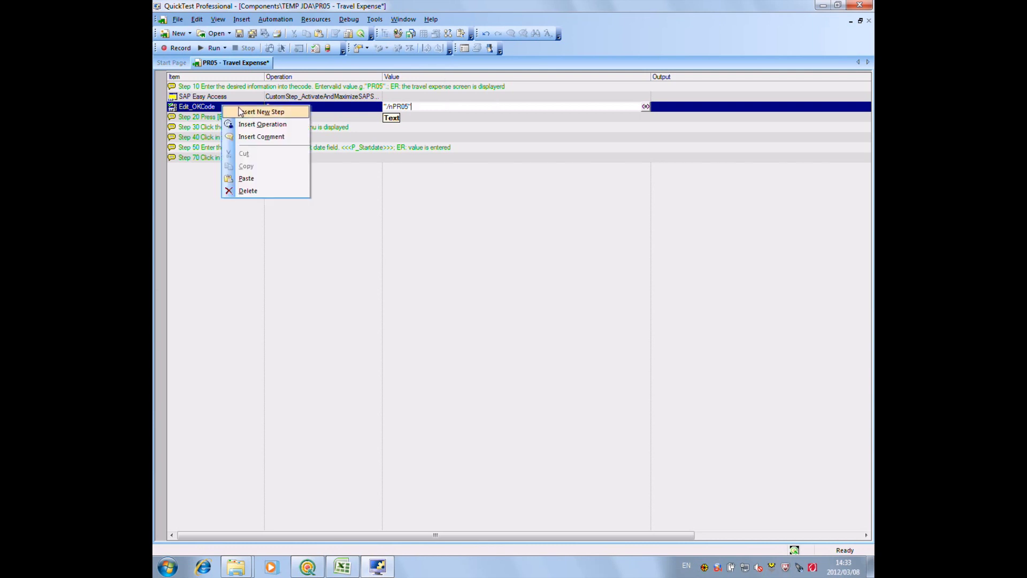
pyautogui.click(239, 111)
pyautogui.click(206, 133)
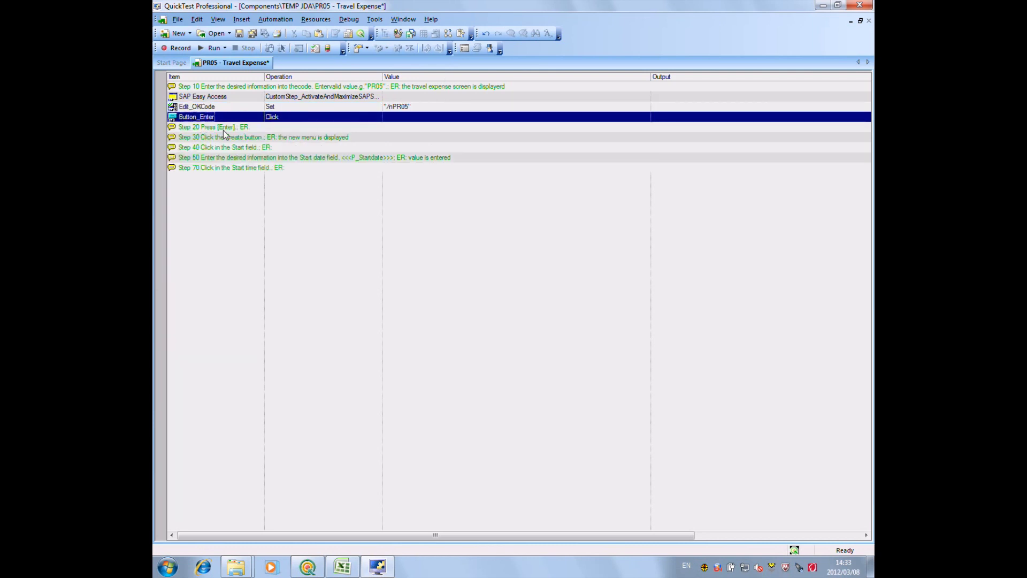
pyautogui.click(240, 33)
pyautogui.moveTo(205, 120); pyautogui.dragTo(211, 84)
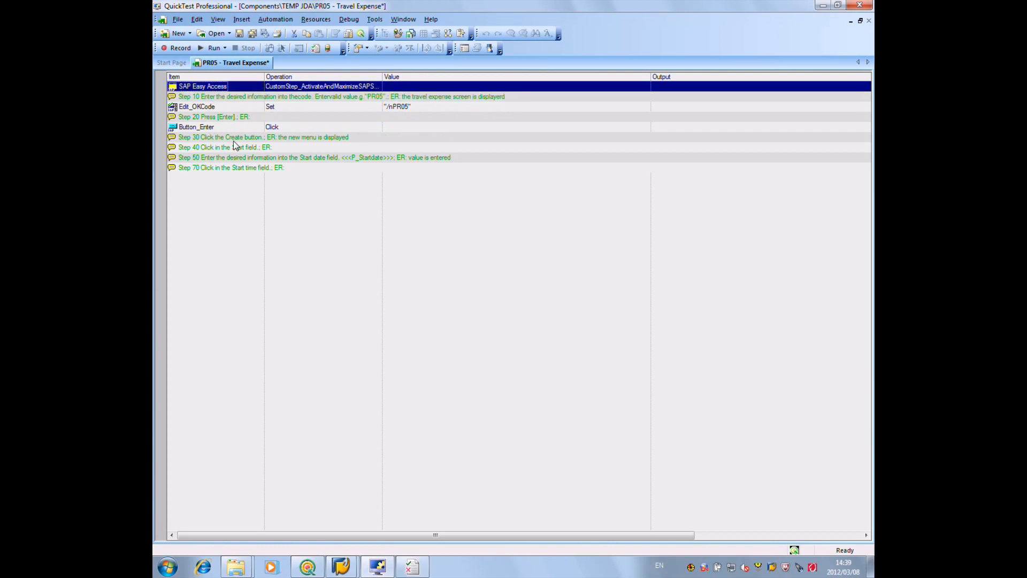
pyautogui.click(312, 19)
# In Object Repository Manager, capture SAP's Create (F6) button and PersonnelNo field as objects
pyautogui.click(320, 43)
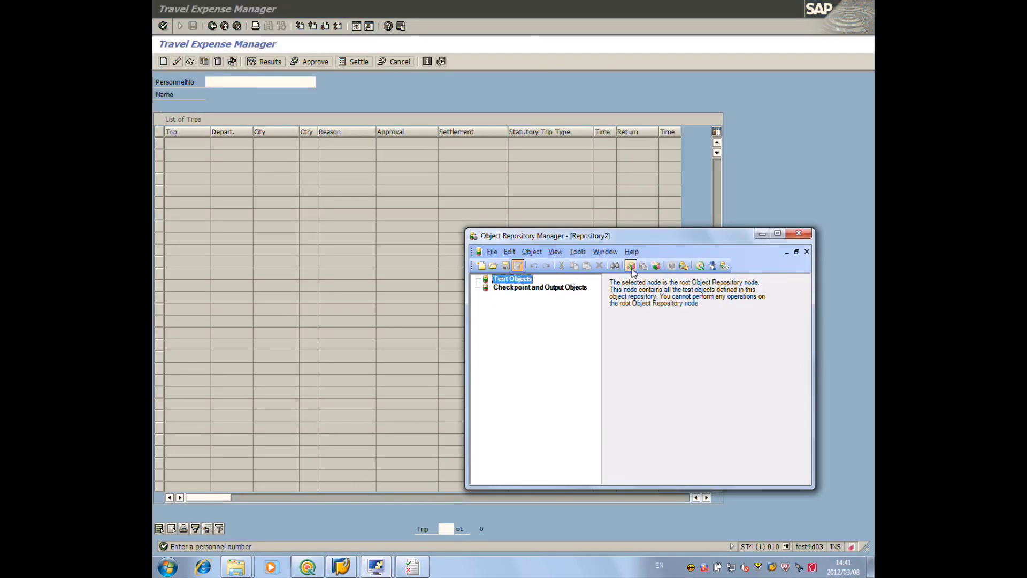
pyautogui.click(631, 266)
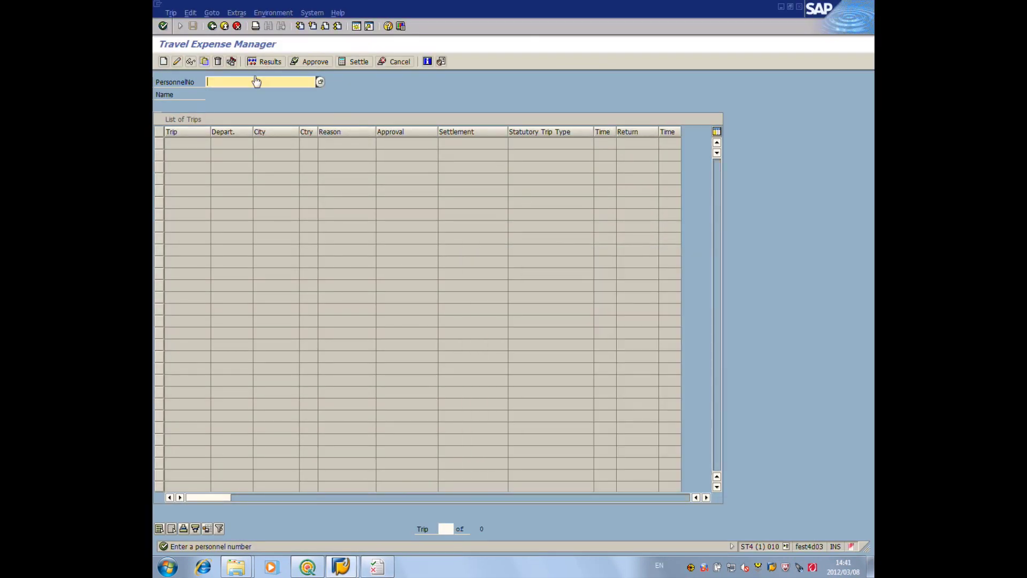
pyautogui.click(164, 62)
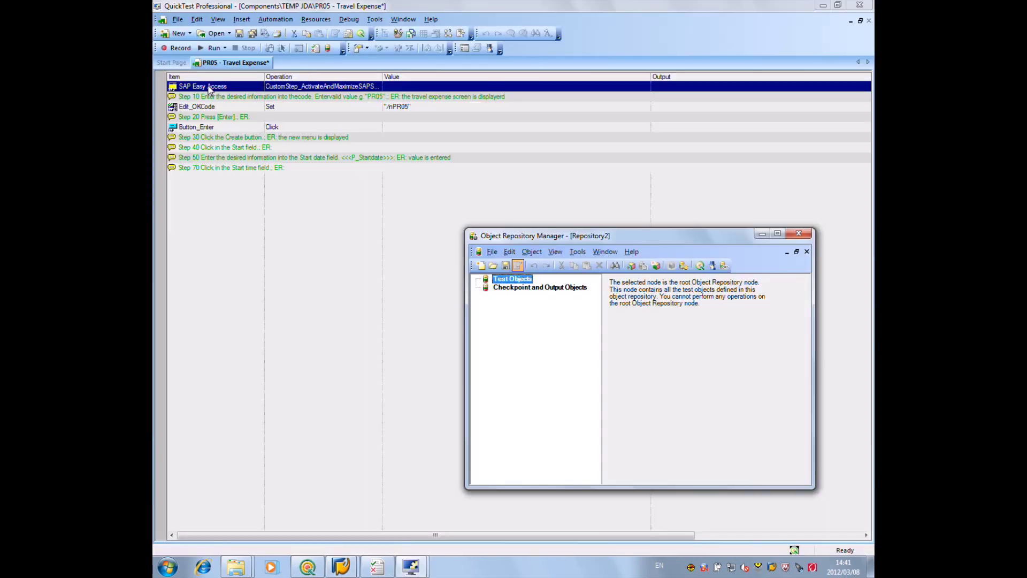
pyautogui.click(619, 414)
pyautogui.moveTo(411, 565)
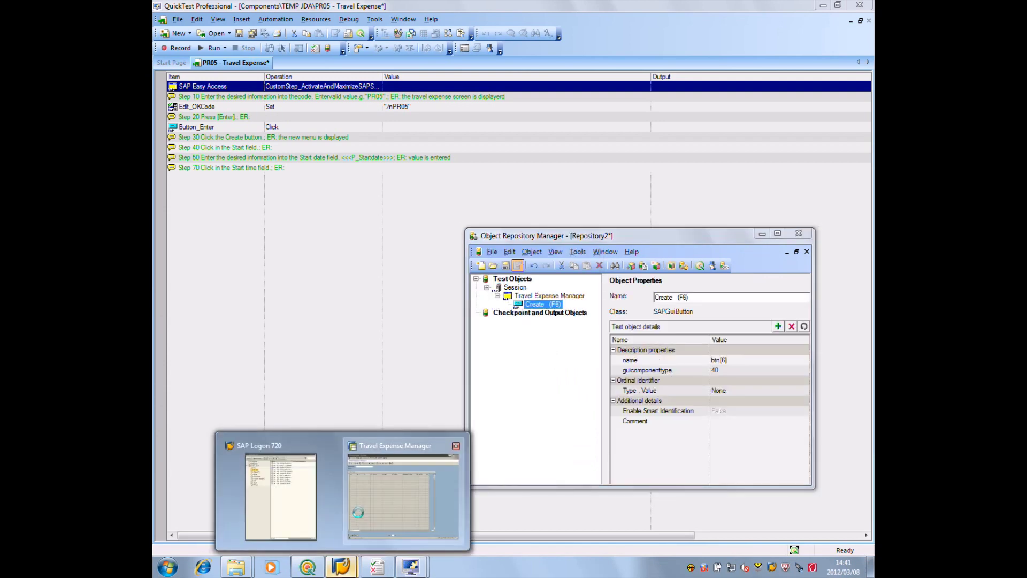
pyautogui.click(406, 482)
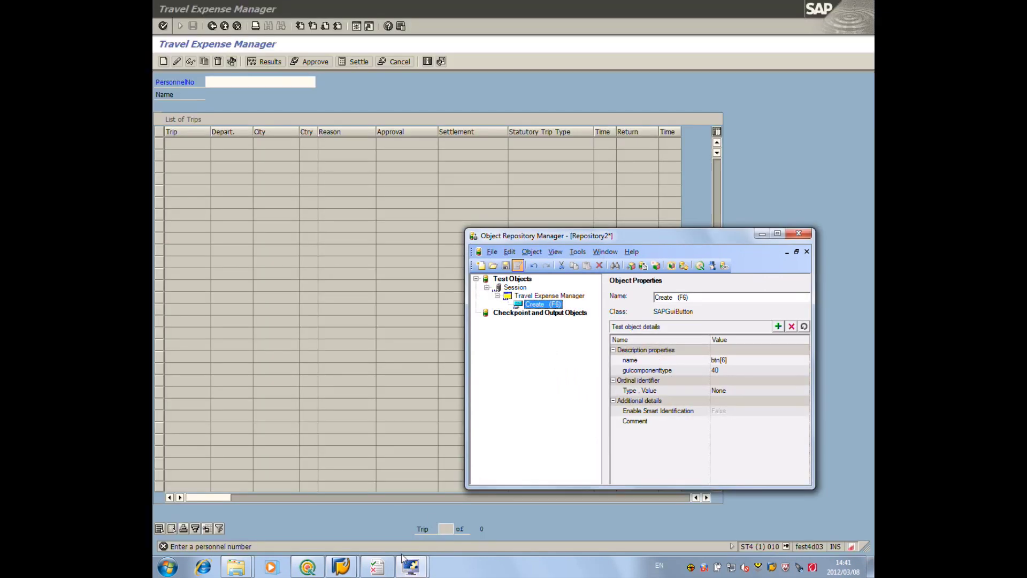
pyautogui.click(626, 266)
pyautogui.click(295, 87)
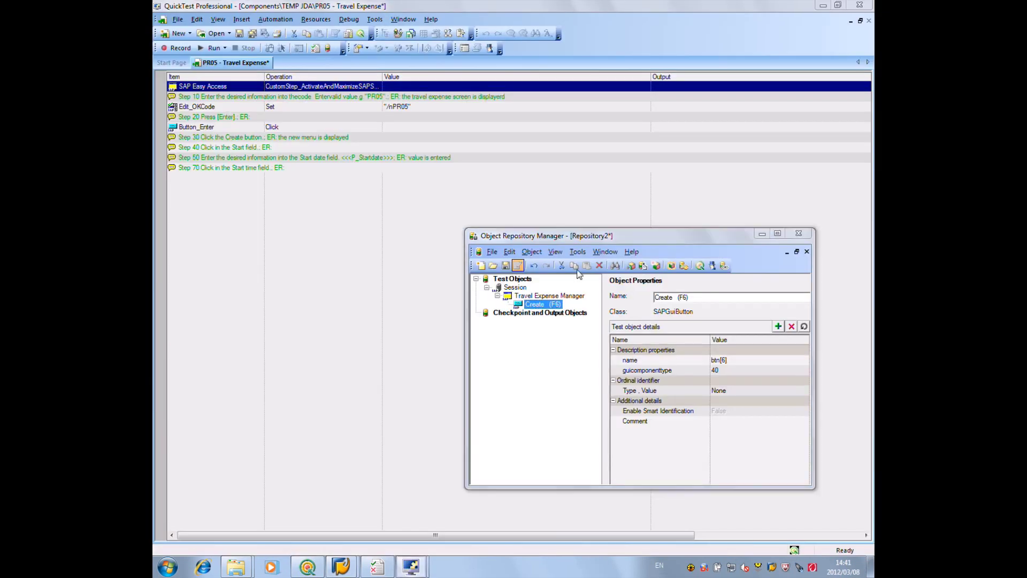
pyautogui.click(616, 413)
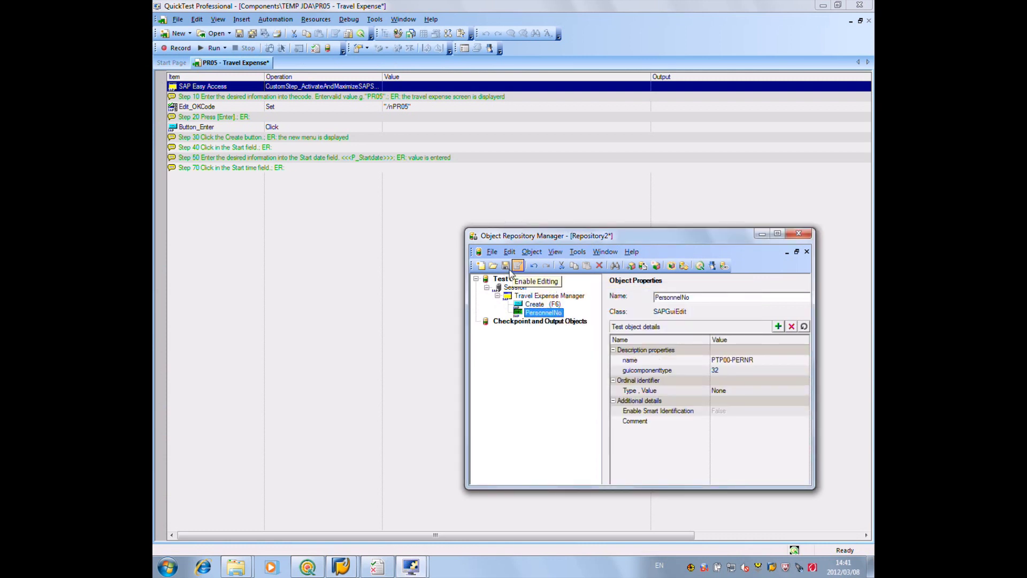
# Rename the Session object to PR05 and save the repository as PR05_OR
pyautogui.click(515, 287)
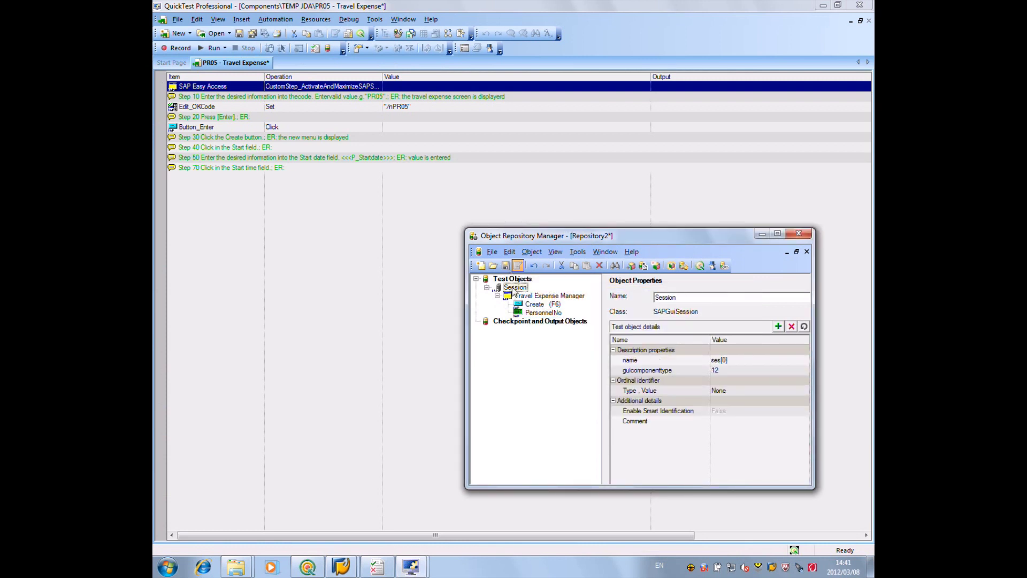
pyautogui.doubleClick(680, 298)
pyautogui.write('PR05')
pyautogui.click(506, 264)
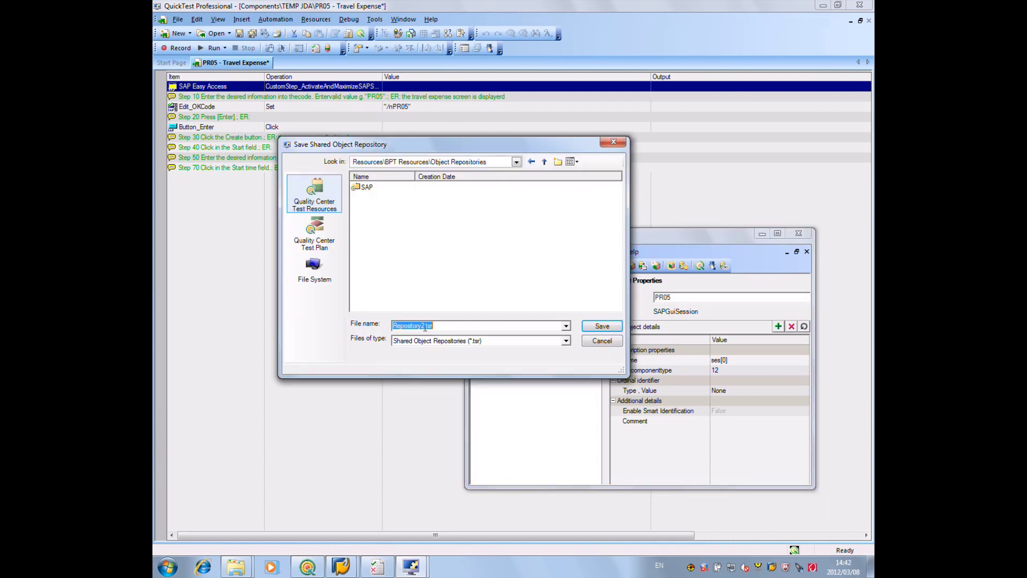
pyautogui.write('PR05_OR')
pyautogui.click(602, 325)
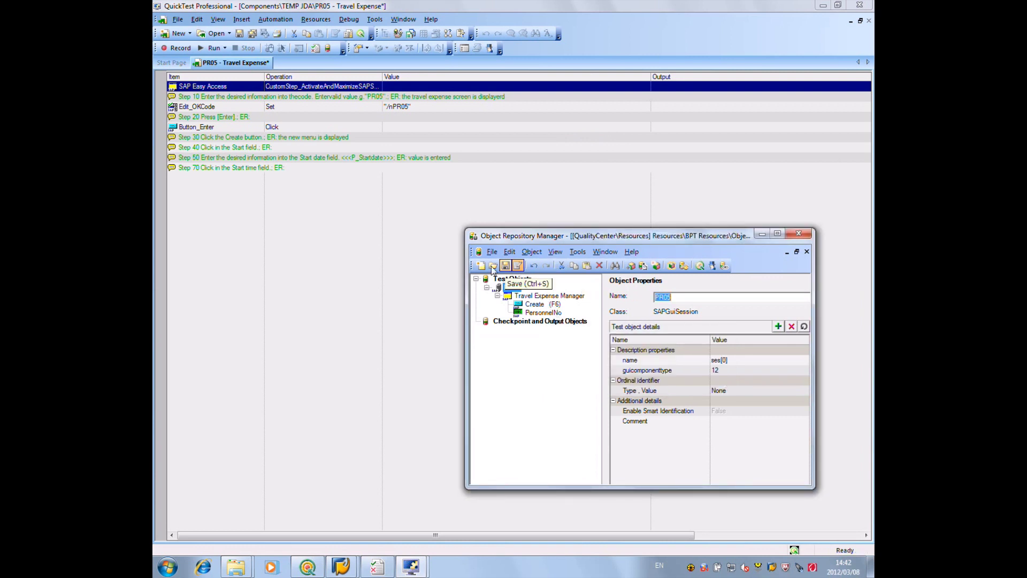
pyautogui.click(291, 113)
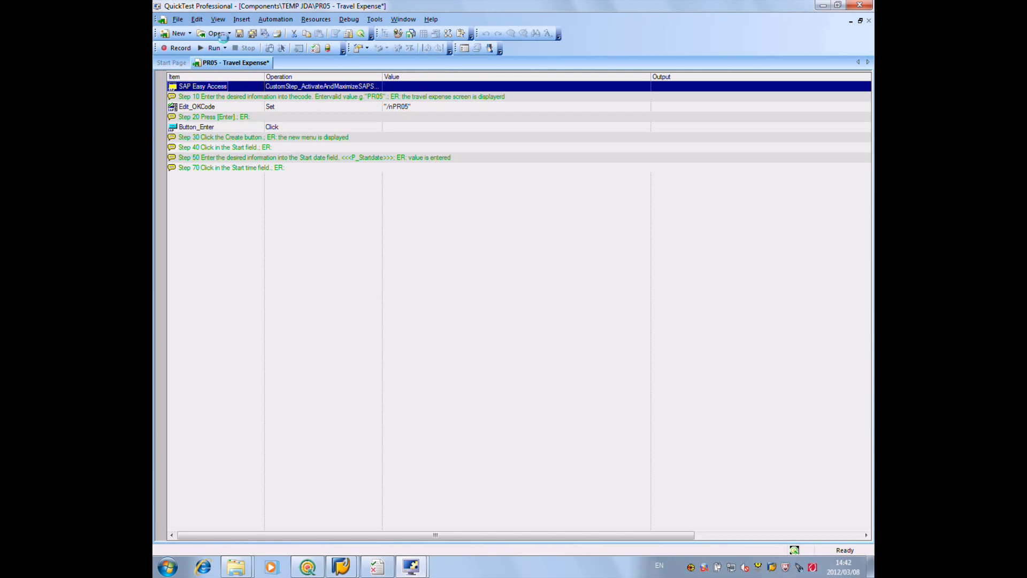
# Save, then insert a step after Step 30 setting PR05 > Travel Expense Manager > PersonnelNo to the employee's personnel number
pyautogui.click(249, 34)
pyautogui.click(214, 138)
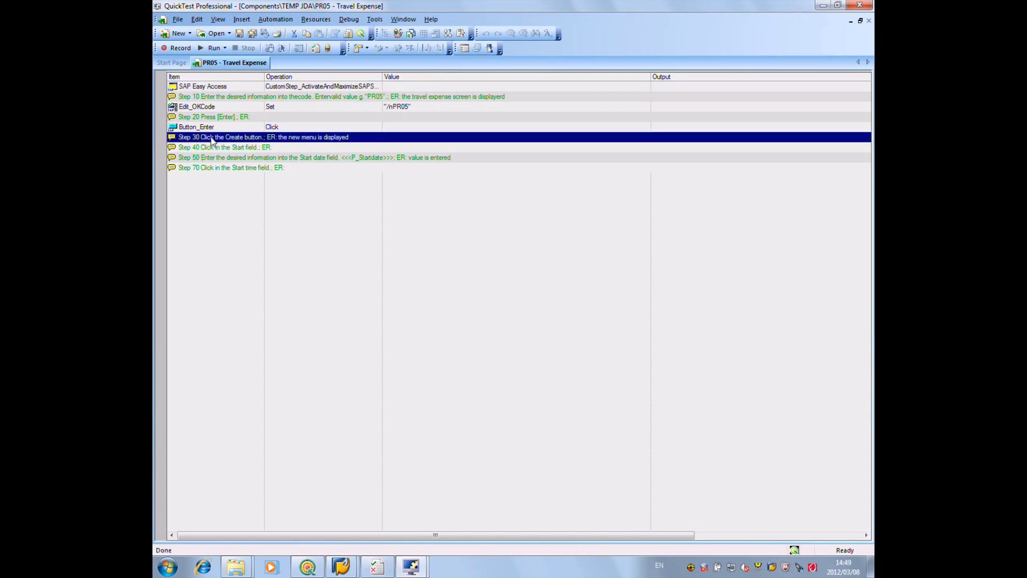
pyautogui.rightClick(216, 139)
pyautogui.click(240, 148)
pyautogui.scroll(-3, 214, 188)
pyautogui.click(217, 191)
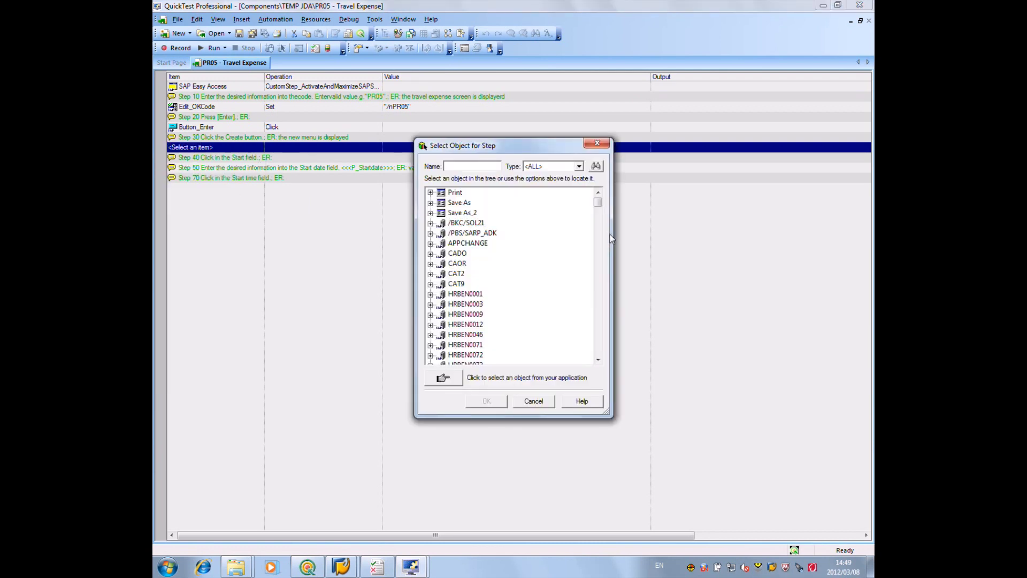
pyautogui.moveTo(598, 202); pyautogui.dragTo(601, 224)
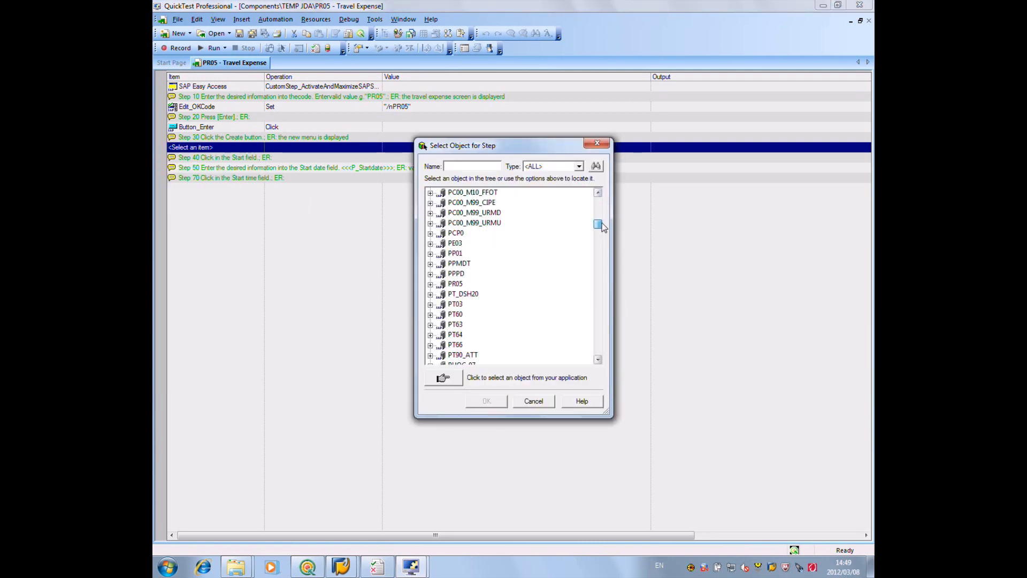
pyautogui.click(430, 285)
pyautogui.click(441, 295)
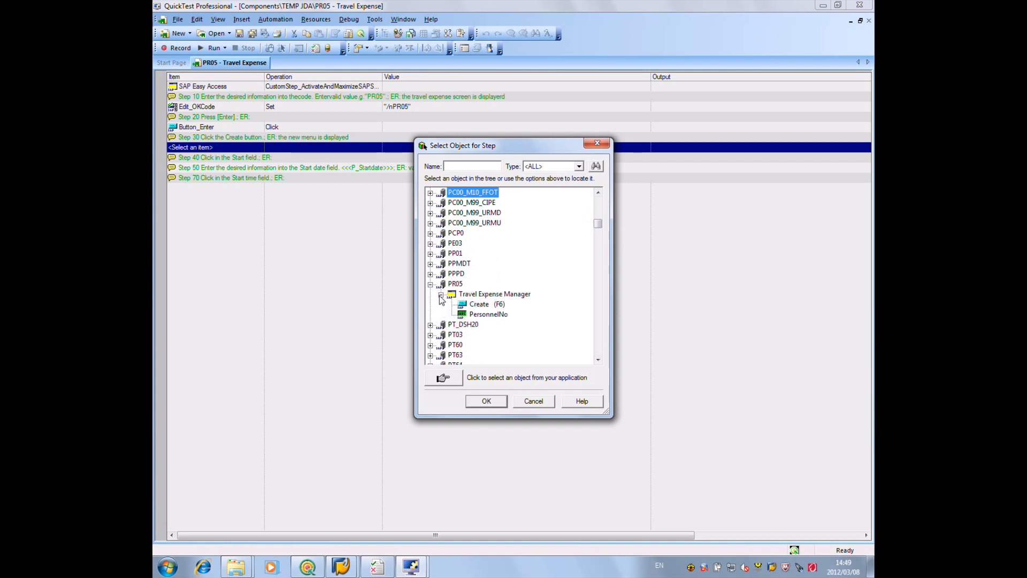
pyautogui.click(483, 315)
pyautogui.click(486, 401)
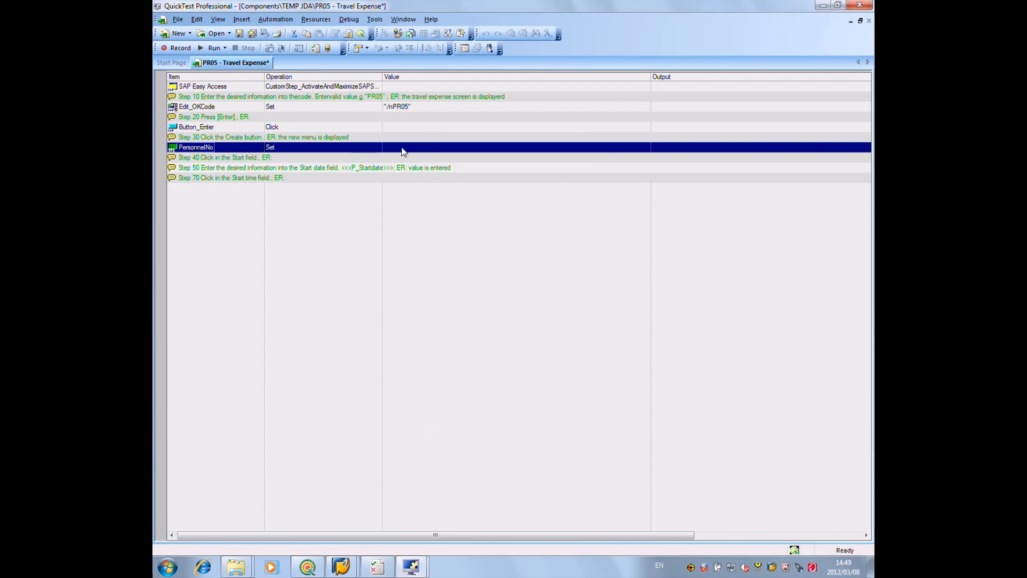
pyautogui.click(426, 147)
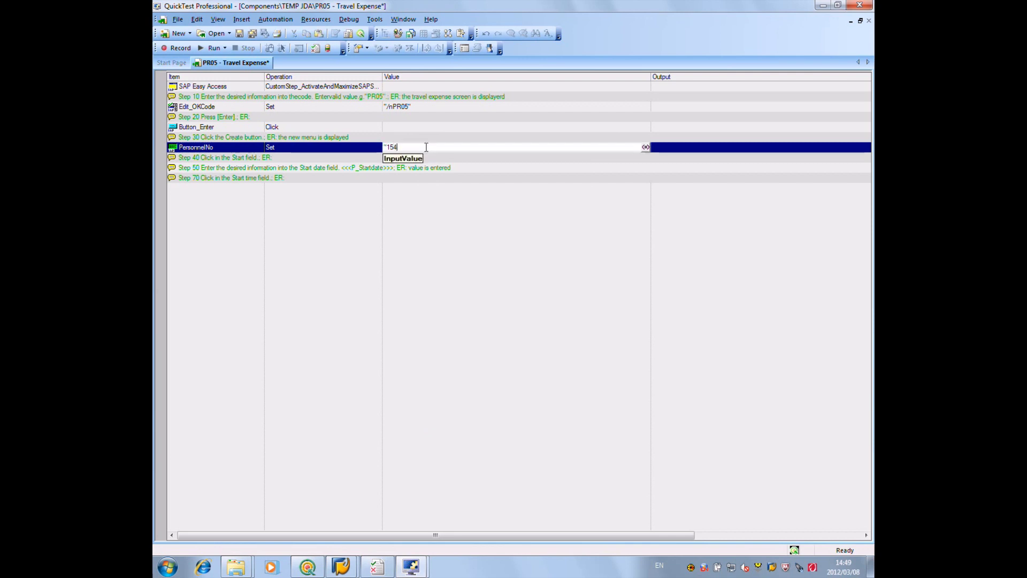
pyautogui.write('"15406')
# Add a step after PersonnelNo that clicks Create (F6)
pyautogui.rightClick(228, 147)
pyautogui.click(251, 155)
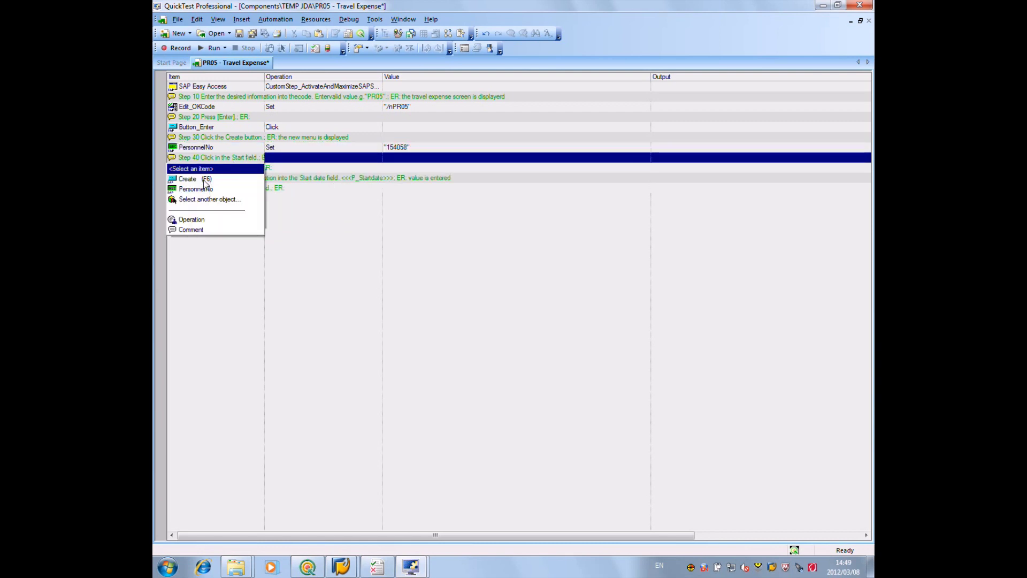
pyautogui.click(205, 180)
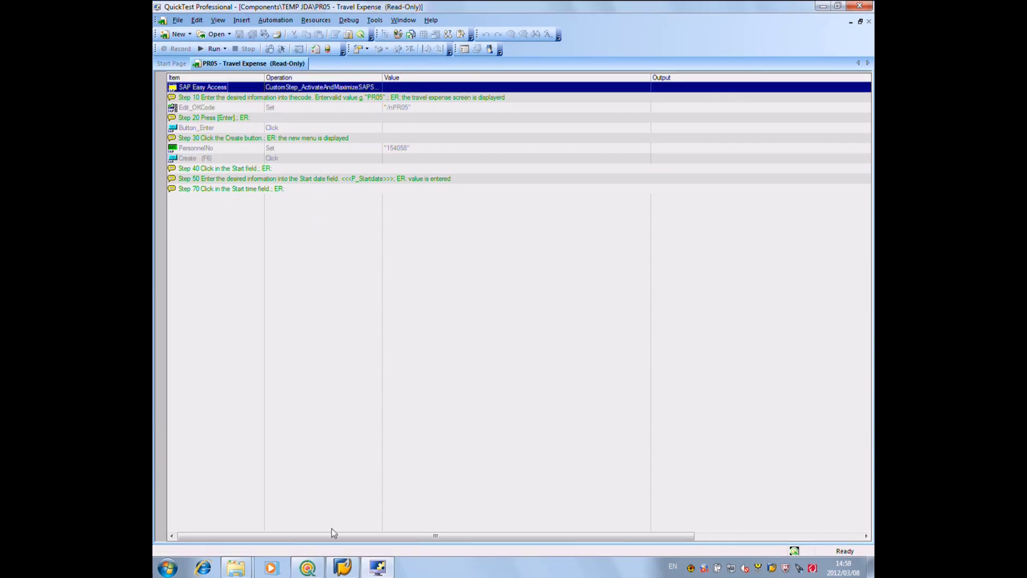
# Log on to system ST4 through SAP Logon, then return to QuickTest Professional
pyautogui.click(342, 567)
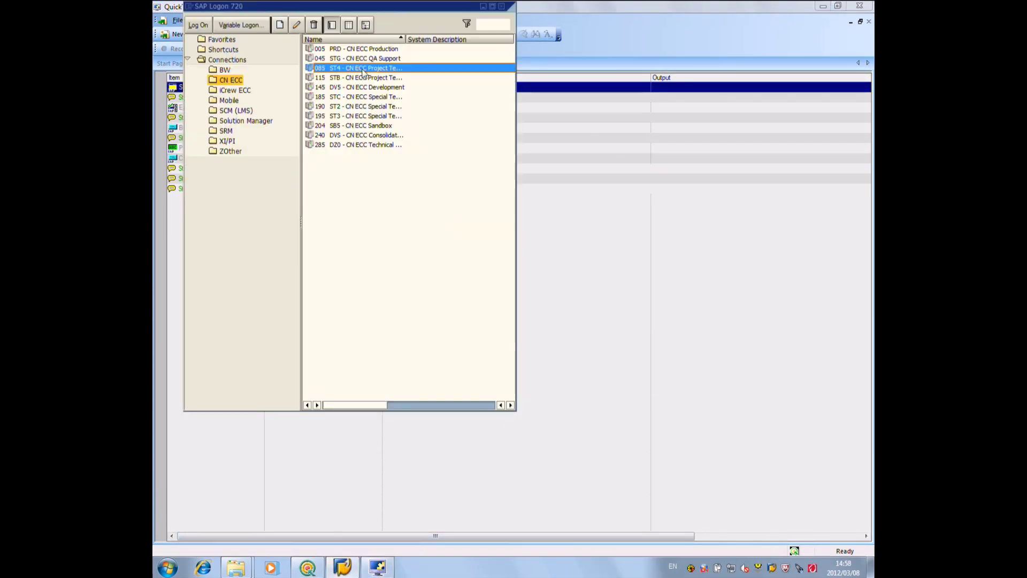
pyautogui.doubleClick(363, 72)
pyautogui.press('Return')
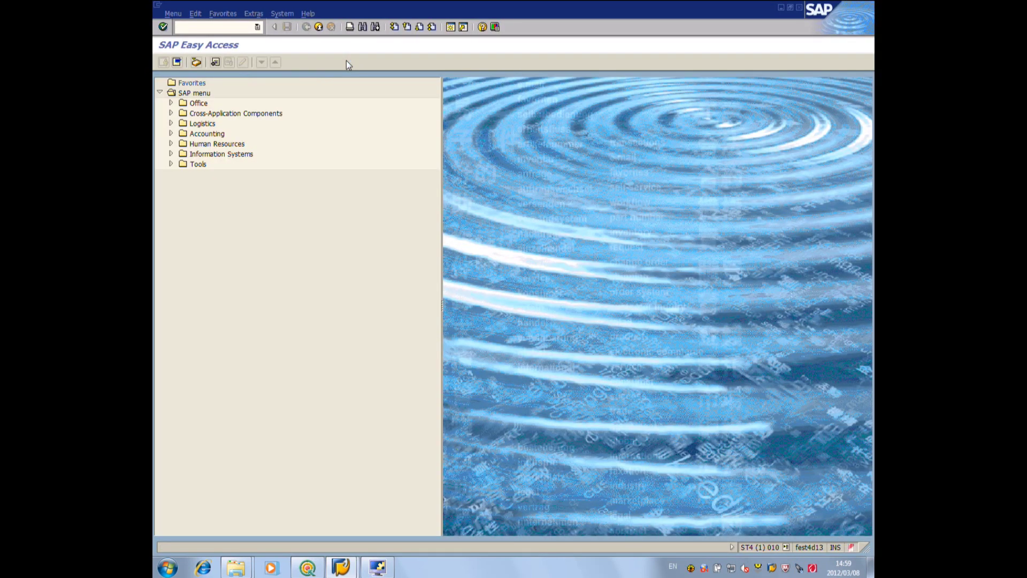
pyautogui.hotkey('alt', 'Tab')
# Run the PR05 - Travel Expense component against the SAP Easy Access session with default run settings
pyautogui.click(206, 49)
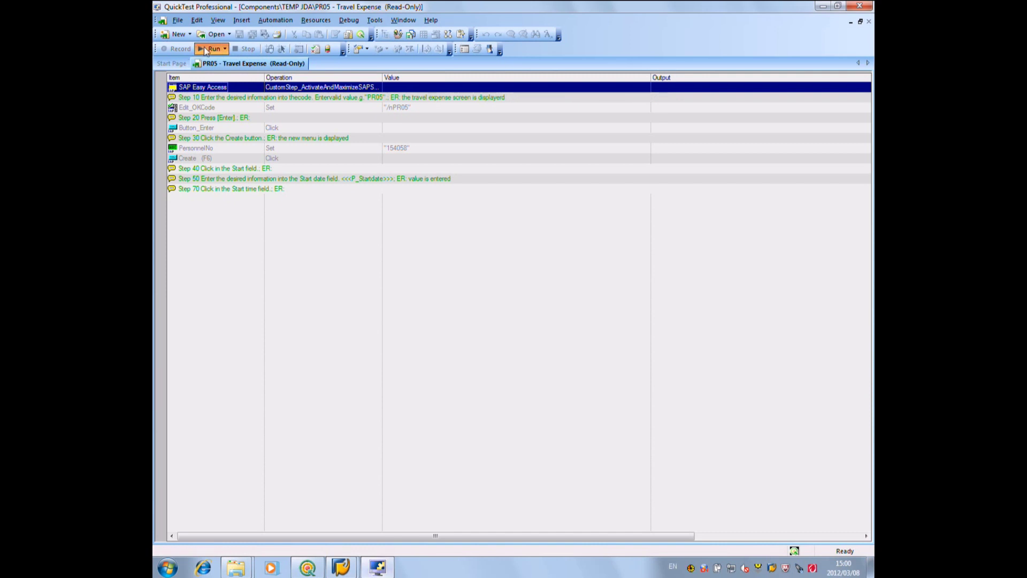
pyautogui.press('Return')
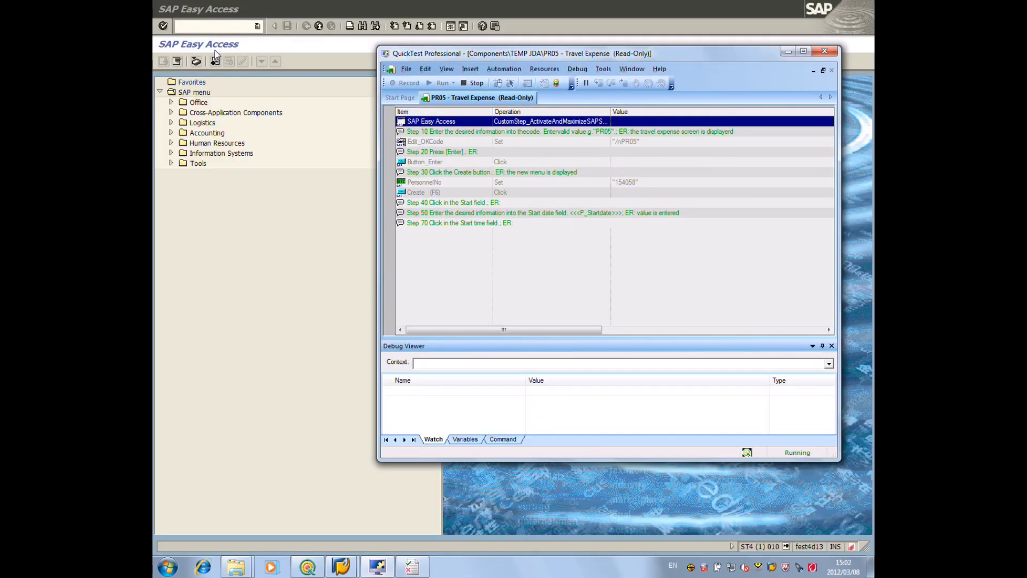